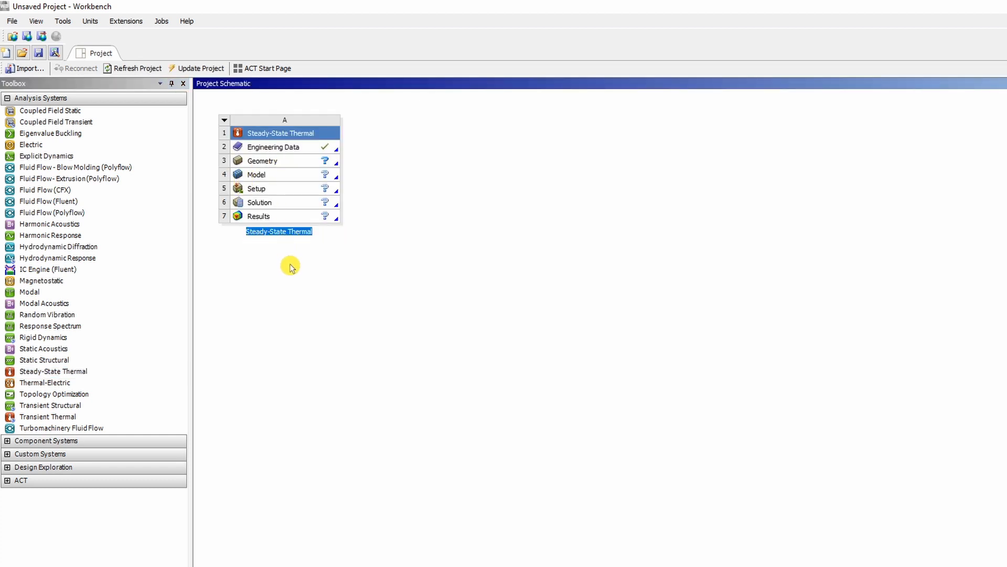
Name the Steady-State Thermal system Part 3
{"action": "type", "text": "Part 3"}
{"action": "key", "text": "Return"}
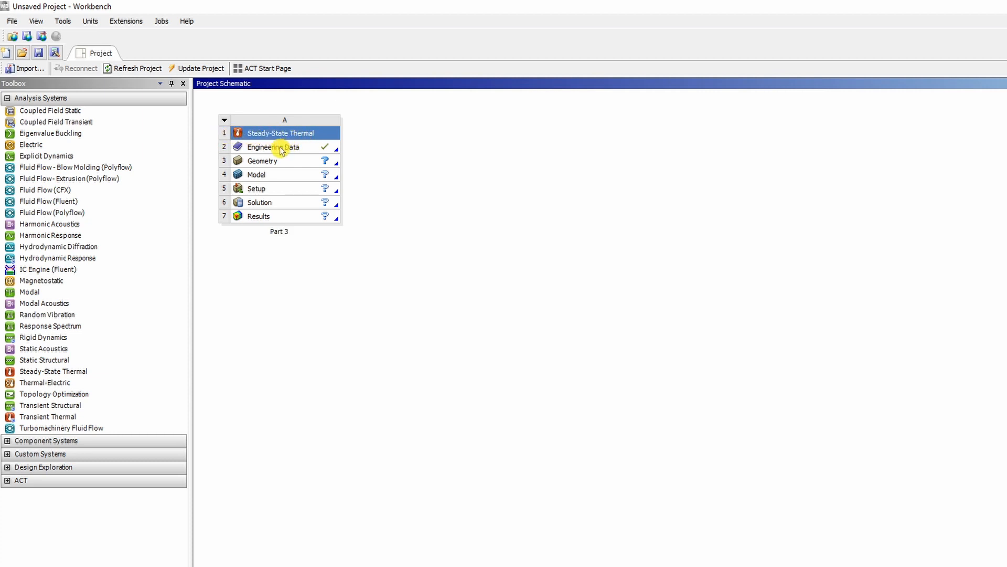
Open the system's Engineering Data and add a new material named Gold
{"action": "double_click", "coordinate": [257, 148]}
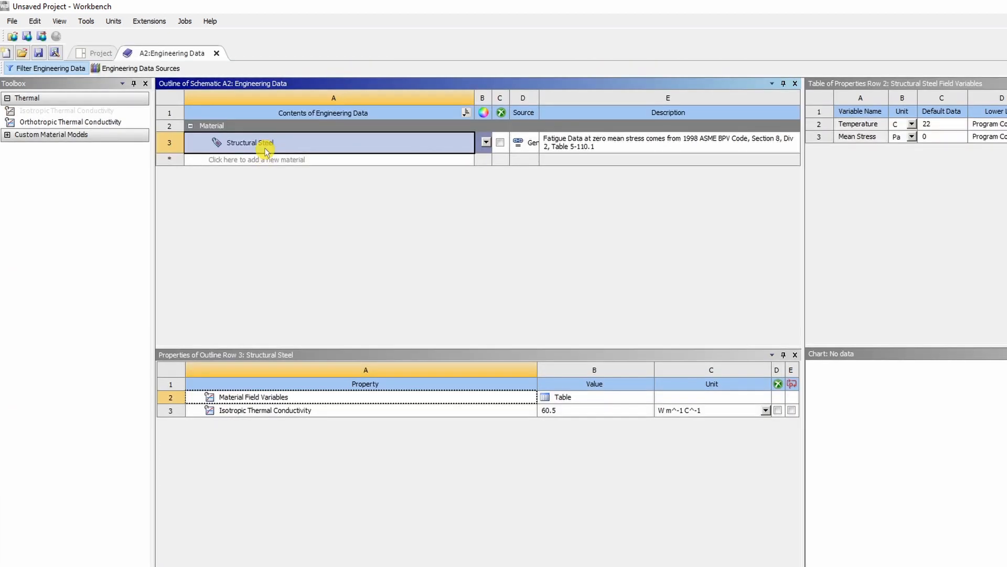
{"action": "left_click", "coordinate": [251, 161]}
{"action": "type", "text": "Gold"}
{"action": "key", "text": "Return"}
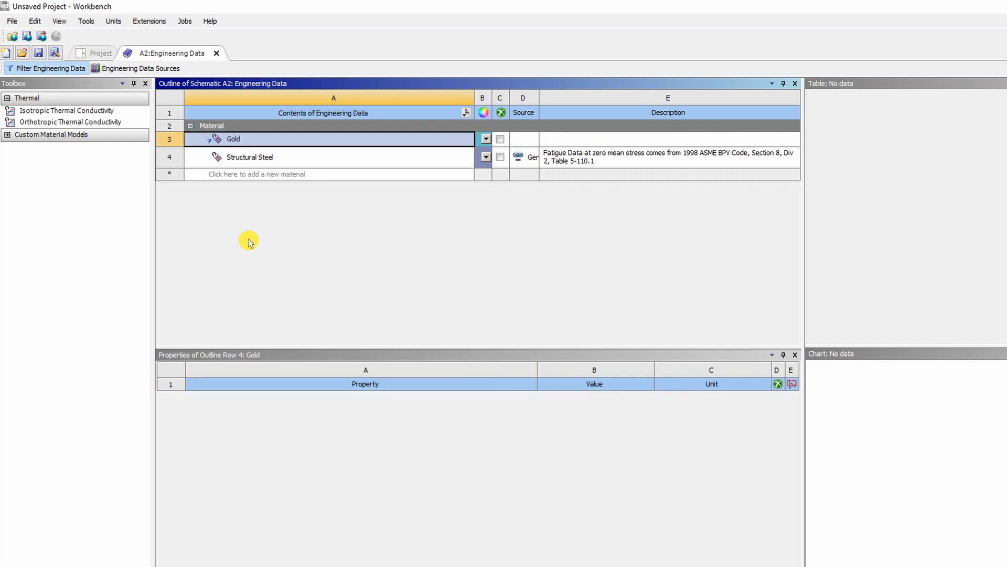
Give the Gold material an Isotropic Thermal Conductivity of 320 W m^-1 C^-1
{"action": "left_click_drag", "start_coordinate": [52, 115], "coordinate": [72, 117]}
{"action": "left_click_drag", "start_coordinate": [356, 335], "coordinate": [376, 382]}
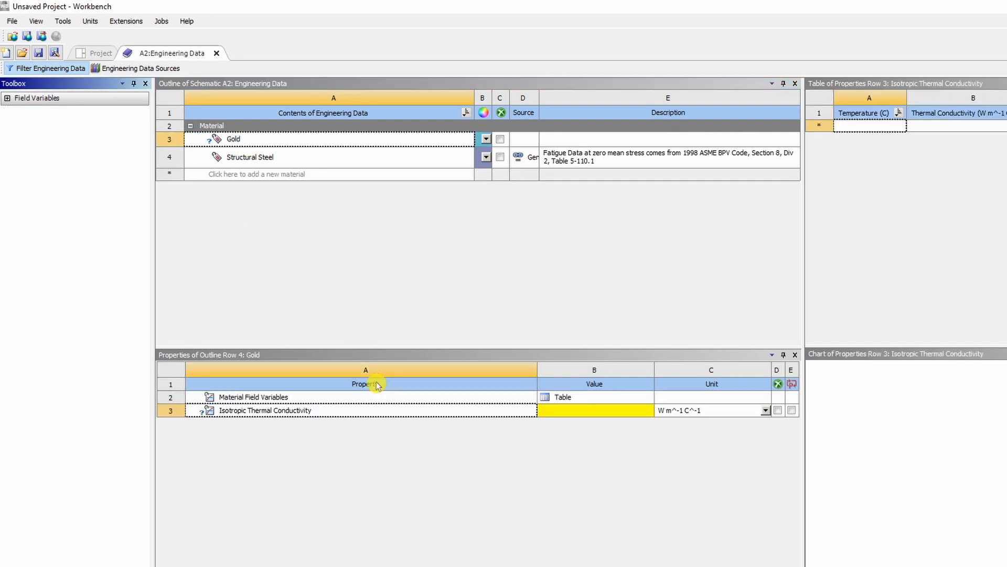
{"action": "left_click", "coordinate": [569, 412]}
{"action": "type", "text": "32"}
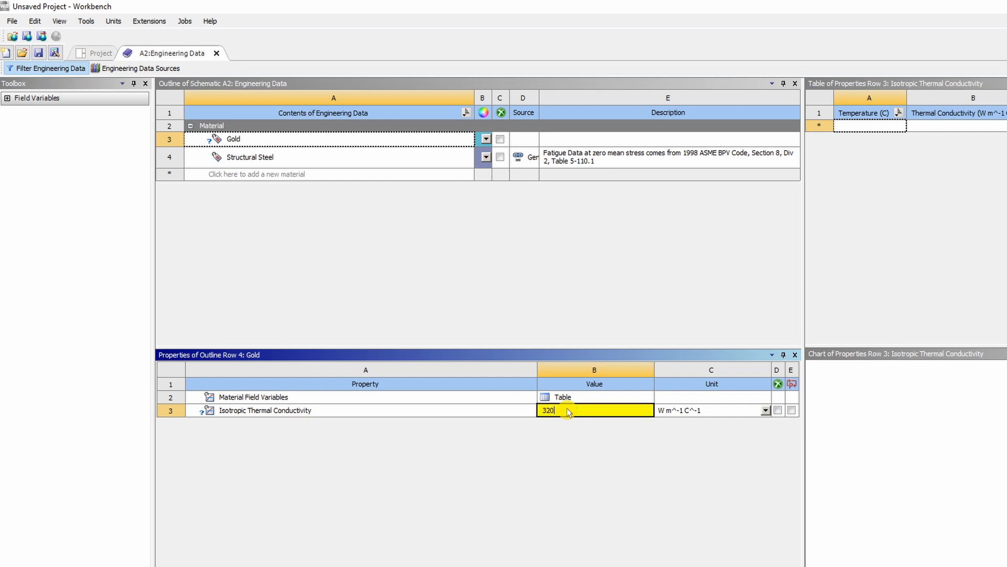
{"action": "type", "text": "0"}
{"action": "key", "text": "Return"}
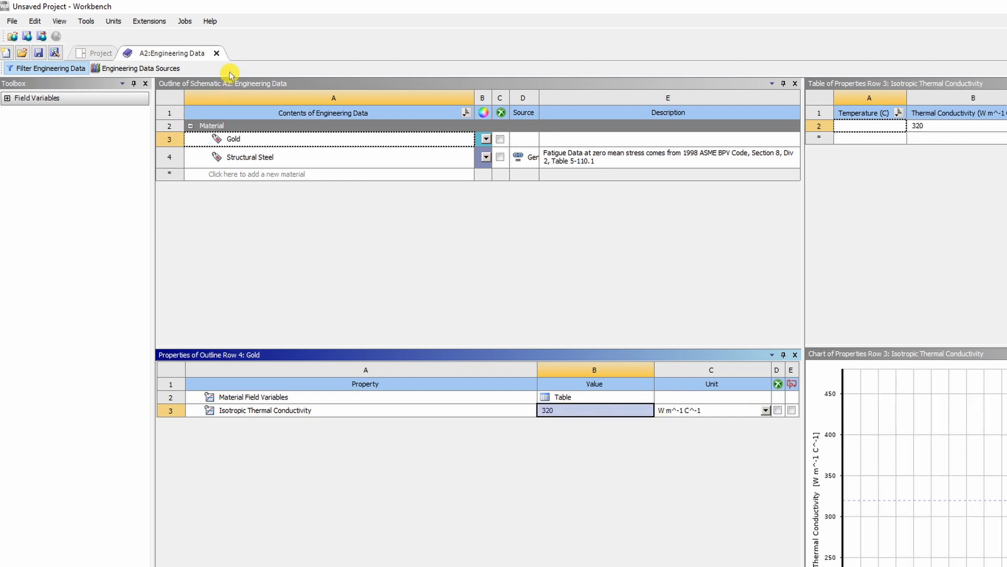
Close Engineering Data and open the system's Geometry in SpaceClaim
{"action": "left_click", "coordinate": [216, 53]}
{"action": "left_click", "coordinate": [273, 164]}
{"action": "double_click", "coordinate": [272, 163]}
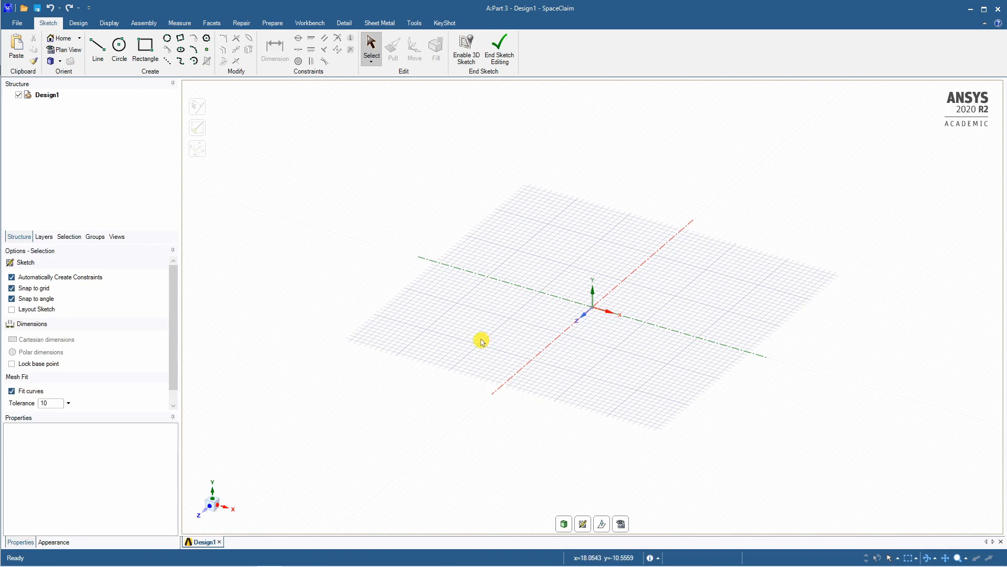
Set the document's length unit to meters in the SpaceClaim options
{"action": "left_click", "coordinate": [18, 24]}
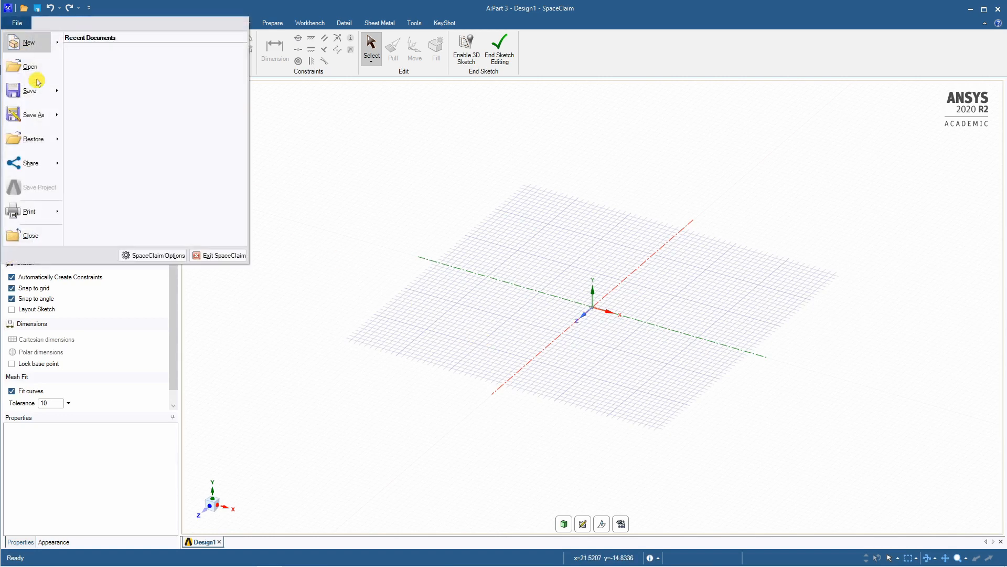
{"action": "left_click", "coordinate": [143, 256]}
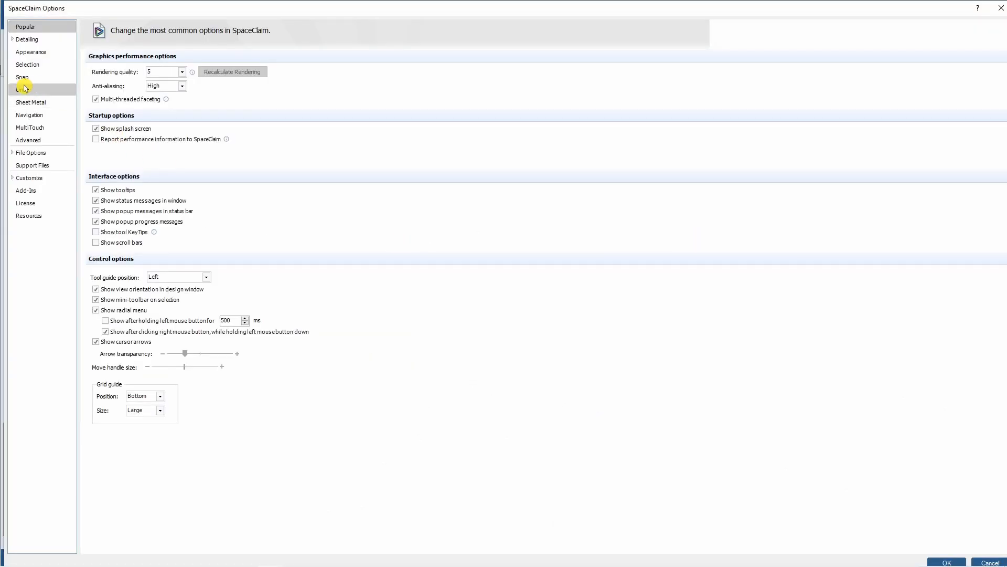
{"action": "left_click", "coordinate": [25, 89]}
{"action": "left_click", "coordinate": [202, 109]}
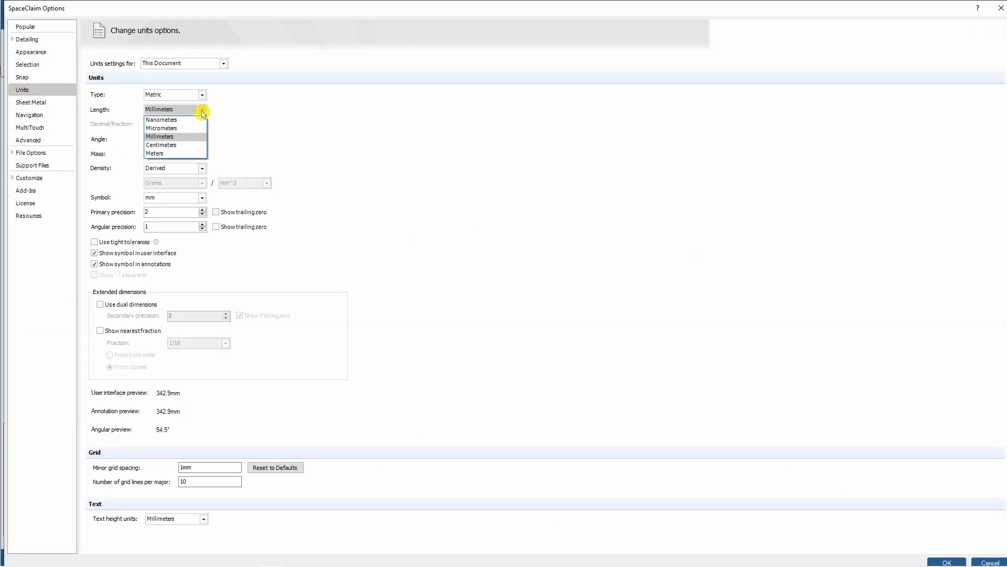
{"action": "left_click", "coordinate": [163, 154]}
{"action": "left_click", "coordinate": [946, 562]}
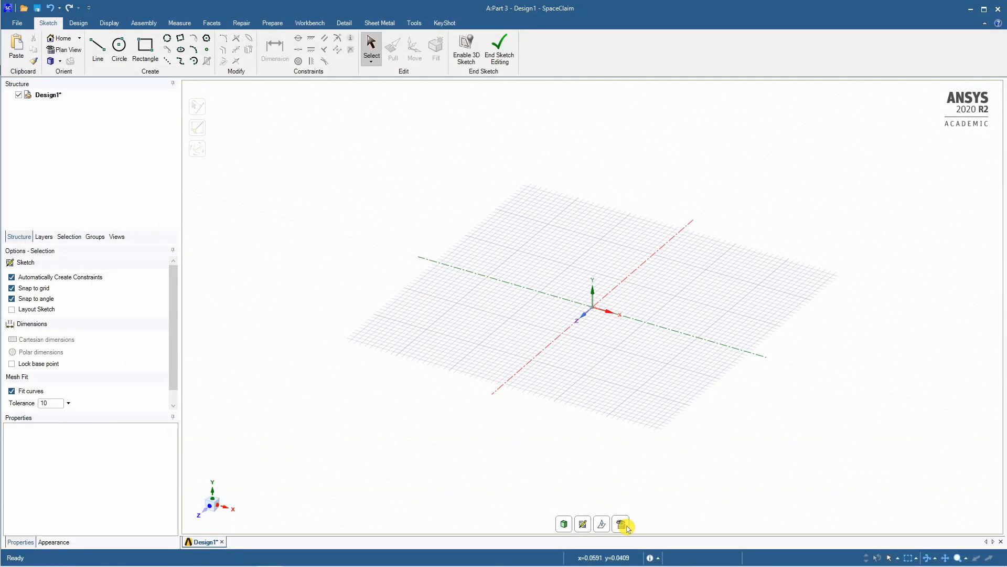
In plan view, sketch a 0.8 m line from the origin upward along the X axis
{"action": "left_click", "coordinate": [623, 526]}
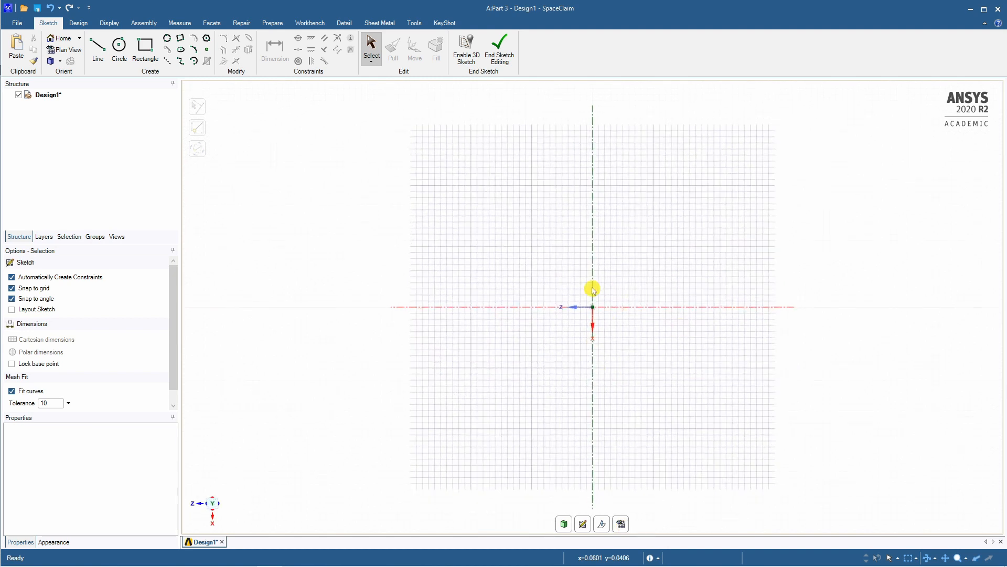
{"action": "key", "text": "l"}
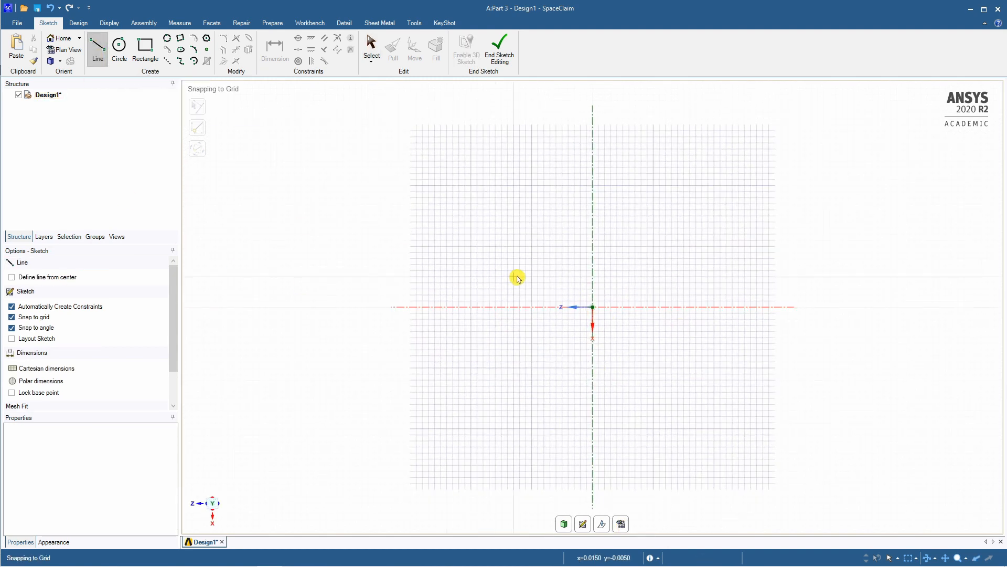
{"action": "left_click_drag", "start_coordinate": [592, 303], "coordinate": [592, 205]}
{"action": "type", "text": "0"}
{"action": "type", "text": ".8"}
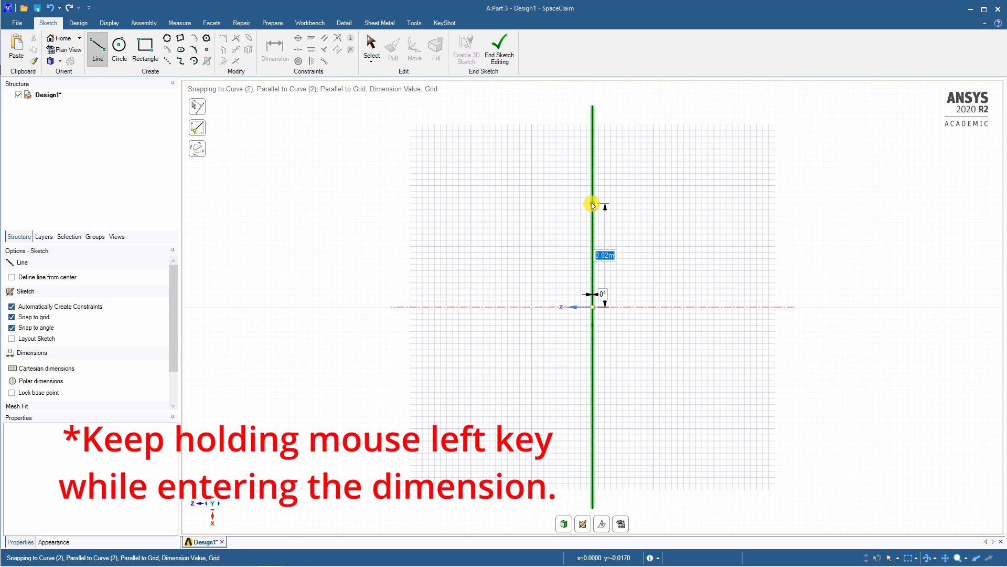
{"action": "key", "text": "Return"}
Complete the four-sided profile with a sloped upper line, a 0.4 m parallel side about 0.68 m away, and a closing line to the origin
{"action": "mouse_move", "coordinate": [592, 137]}
{"action": "left_mouse_down"}
{"action": "mouse_move", "coordinate": [476, 189]}
{"action": "mouse_move", "coordinate": [448, 186]}
{"action": "left_mouse_up"}
{"action": "left_click_drag", "start_coordinate": [448, 186], "coordinate": [448, 249]}
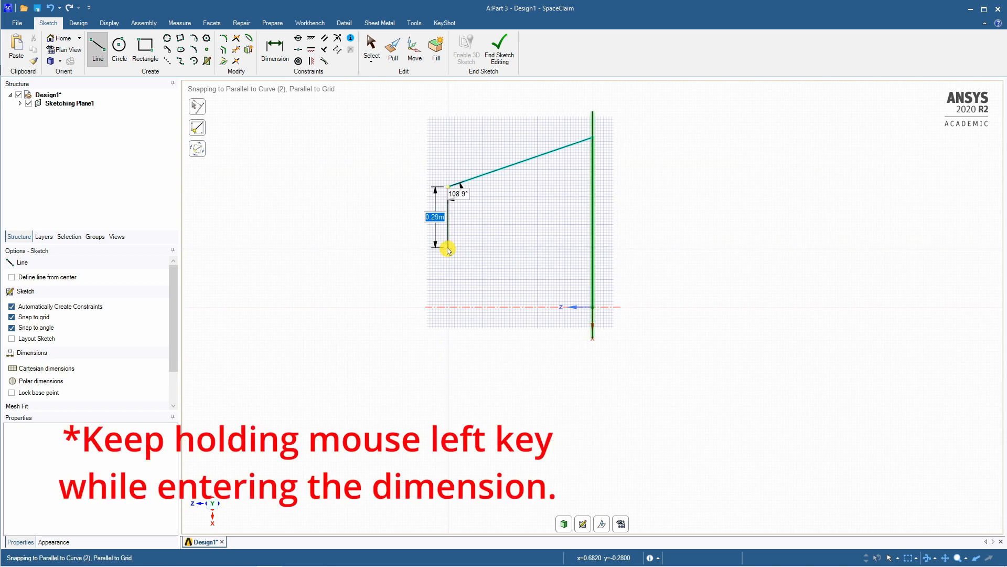
{"action": "type", "text": "0"}
{"action": "key", "text": "Return"}
{"action": "mouse_move", "coordinate": [448, 249]}
{"action": "left_mouse_down"}
{"action": "mouse_move", "coordinate": [448, 270]}
{"action": "mouse_move", "coordinate": [592, 307]}
{"action": "left_mouse_up"}
Dimension the horizontal distance between the profile's two parallel sides and set it to 1 m
{"action": "left_click", "coordinate": [275, 50]}
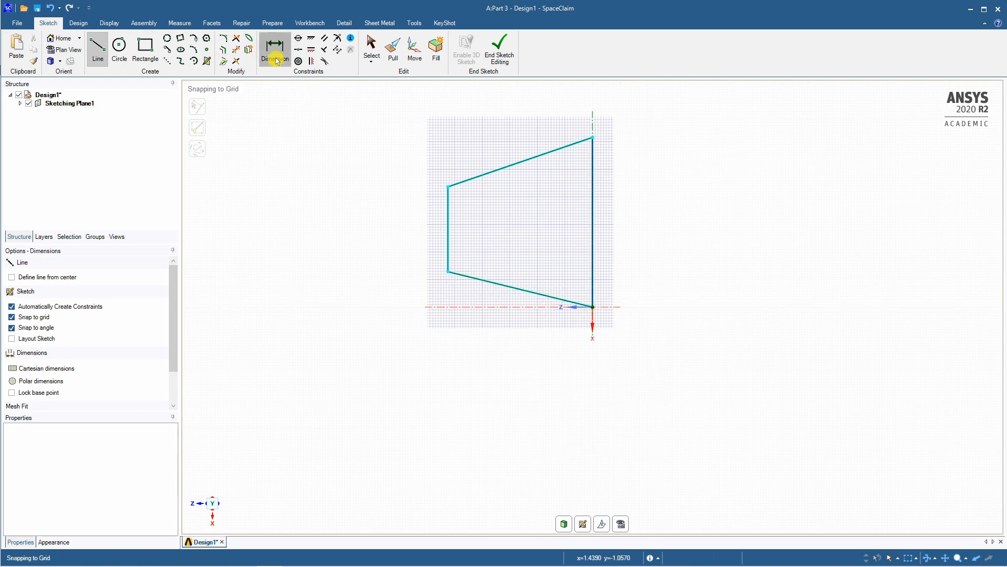
{"action": "left_click", "coordinate": [449, 221]}
{"action": "left_click", "coordinate": [592, 225]}
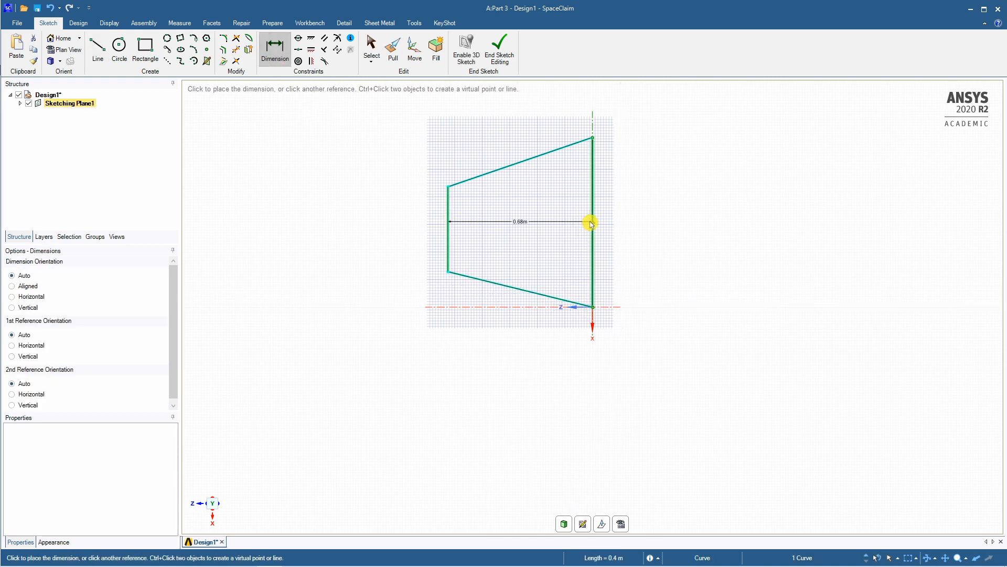
{"action": "left_click", "coordinate": [516, 369]}
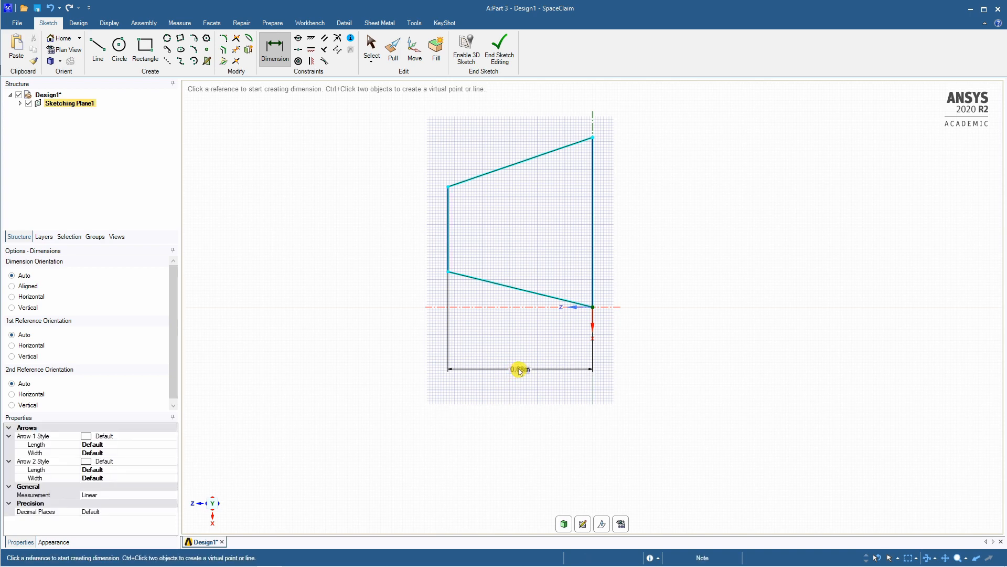
{"action": "left_click", "coordinate": [520, 370]}
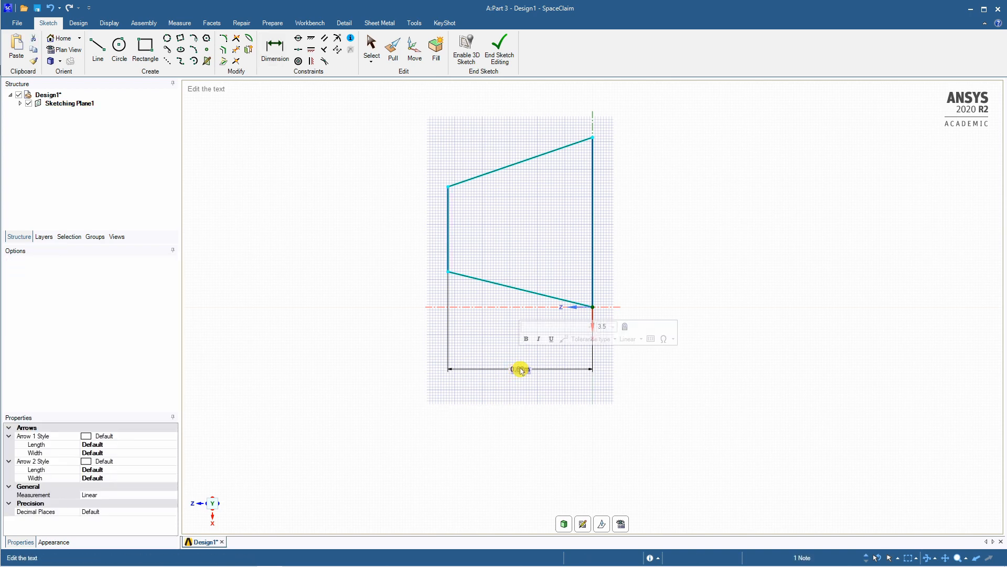
{"action": "key", "text": "Return"}
Dimension the vertical offset between the profile's two upper corners and set it to 0.2 m
{"action": "left_click", "coordinate": [593, 138]}
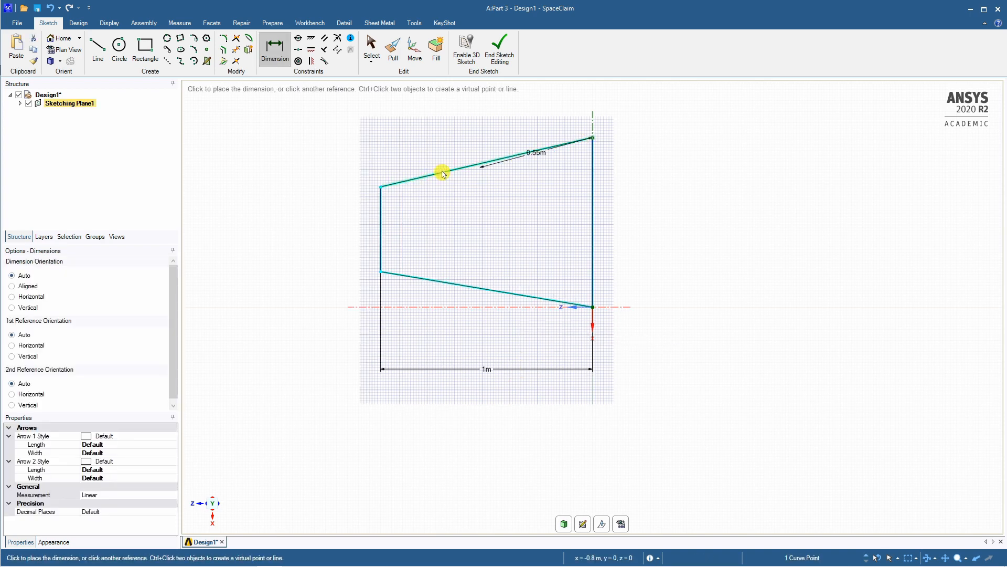
{"action": "left_click", "coordinate": [379, 188]}
{"action": "left_click", "coordinate": [638, 171]}
{"action": "left_click", "coordinate": [637, 171]}
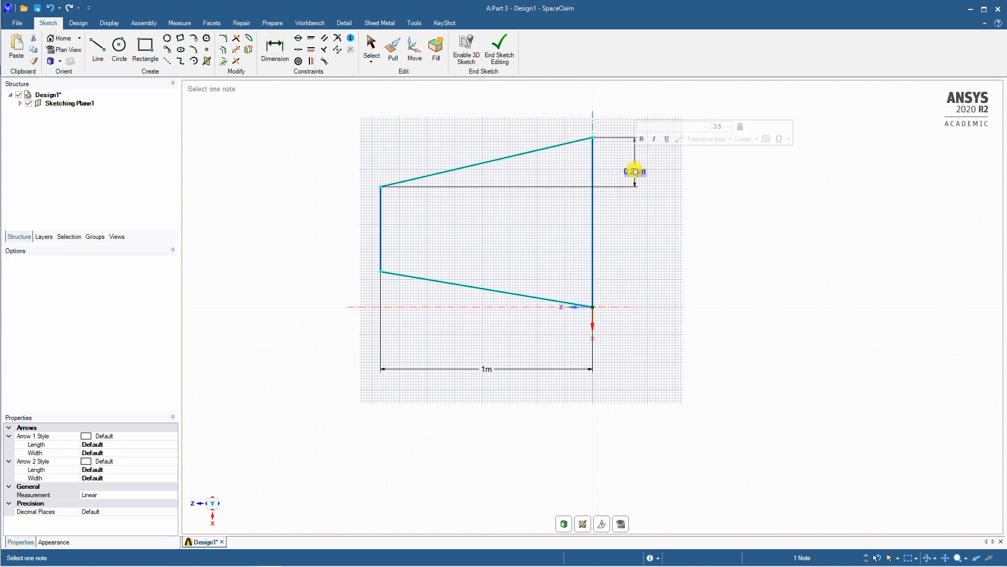
{"action": "key", "text": "BackSpace"}
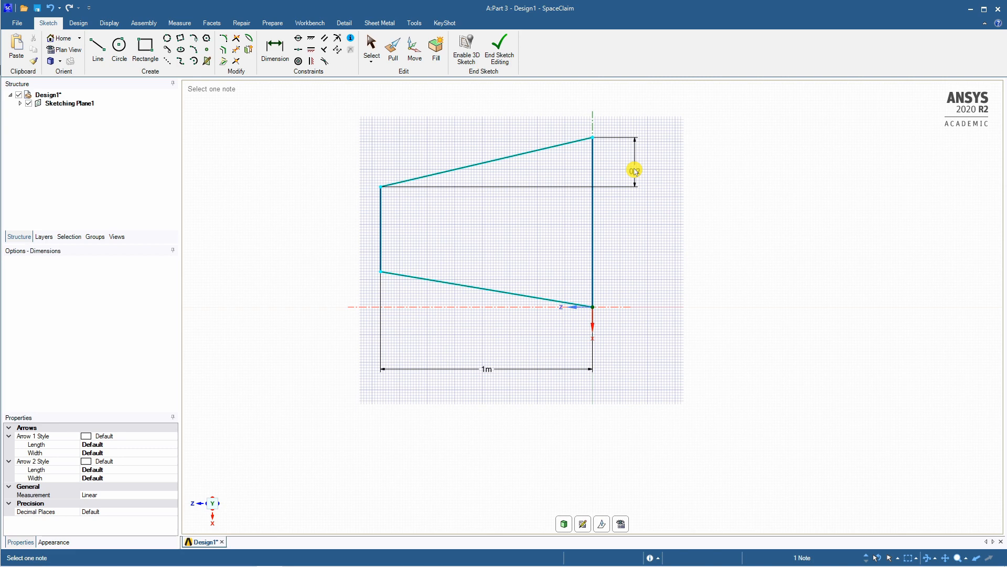
{"action": "type", "text": "0.2"}
{"action": "key", "text": "Return"}
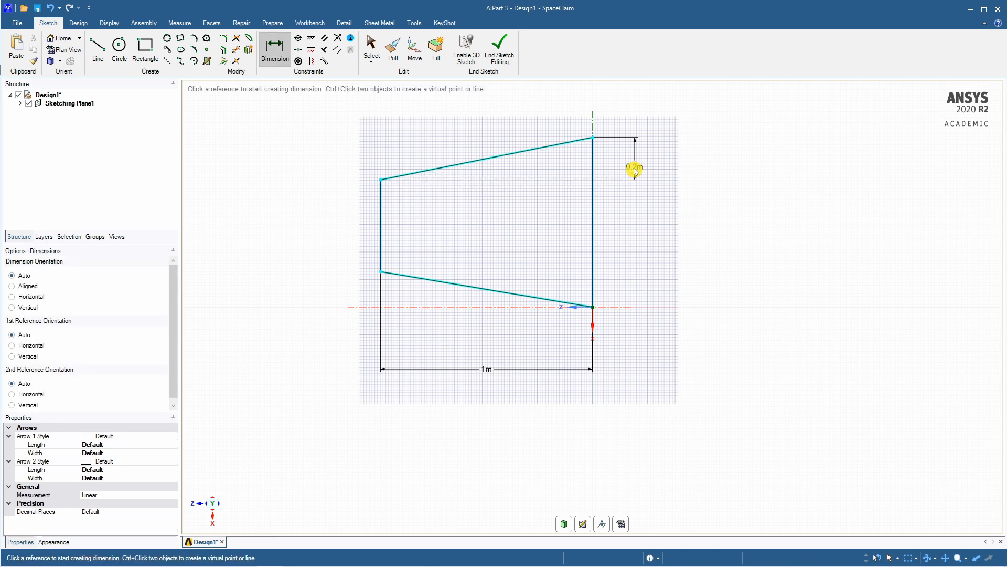
Finish the sketch and pull the resulting four-sided face along Y into a solid block
{"action": "left_click", "coordinate": [503, 61]}
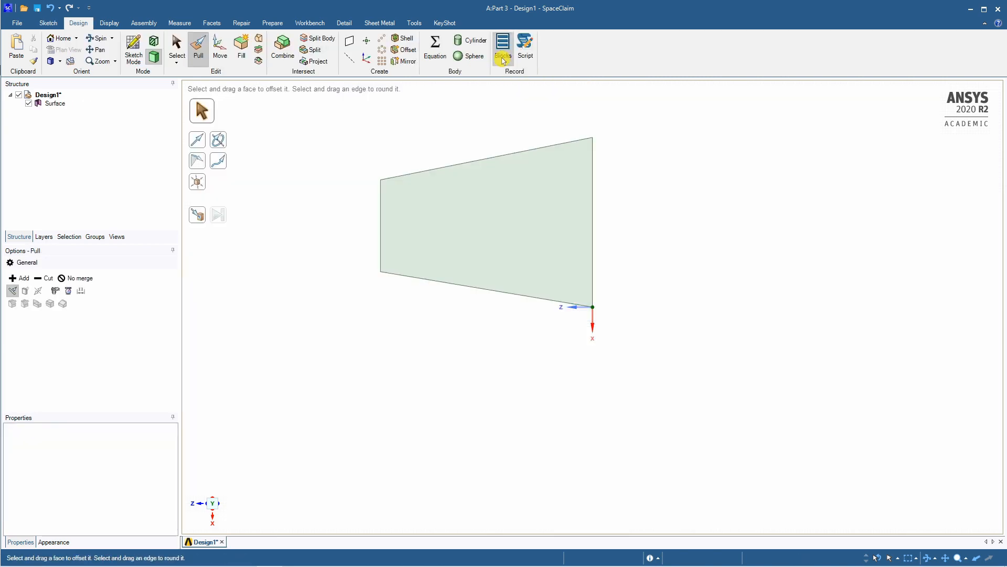
{"action": "middle_click_drag", "start_coordinate": [486, 345], "coordinate": [533, 270]}
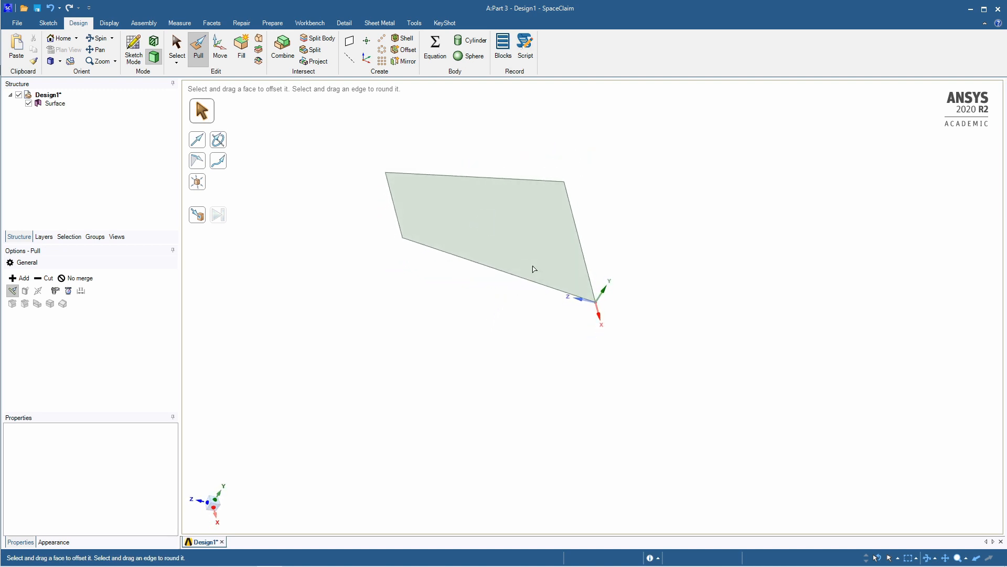
{"action": "left_click", "coordinate": [504, 227]}
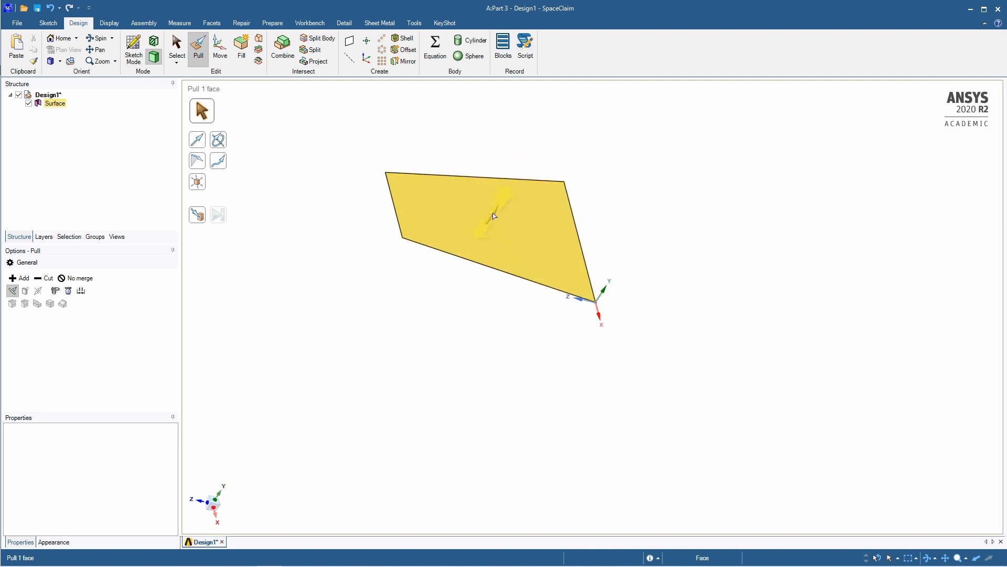
{"action": "left_click_drag", "start_coordinate": [494, 216], "coordinate": [514, 192]}
{"action": "left_click", "coordinate": [599, 270]}
{"action": "left_click", "coordinate": [660, 403]}
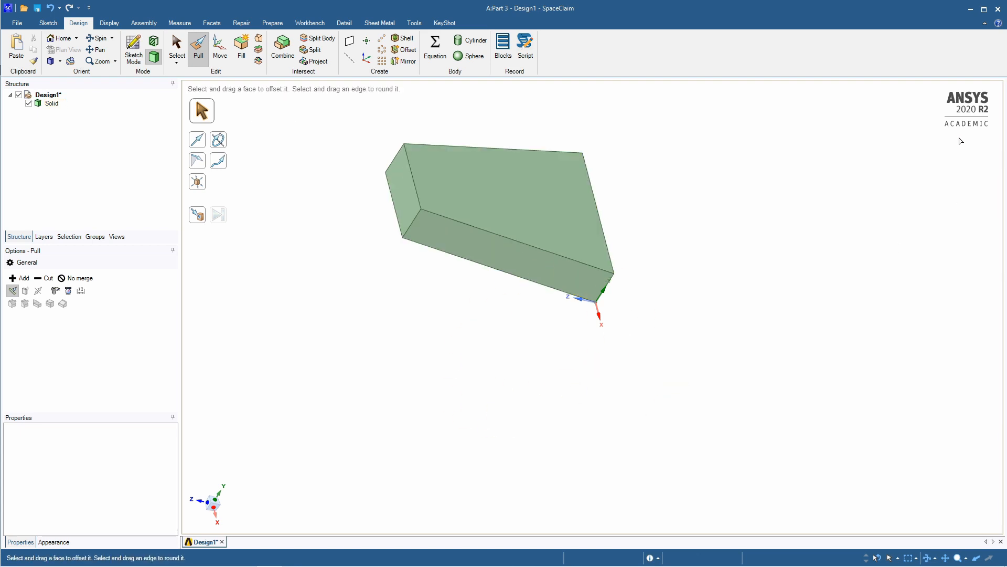
Switch back to the Workbench project and open the system's Model in Mechanical
{"action": "left_click", "coordinate": [971, 10]}
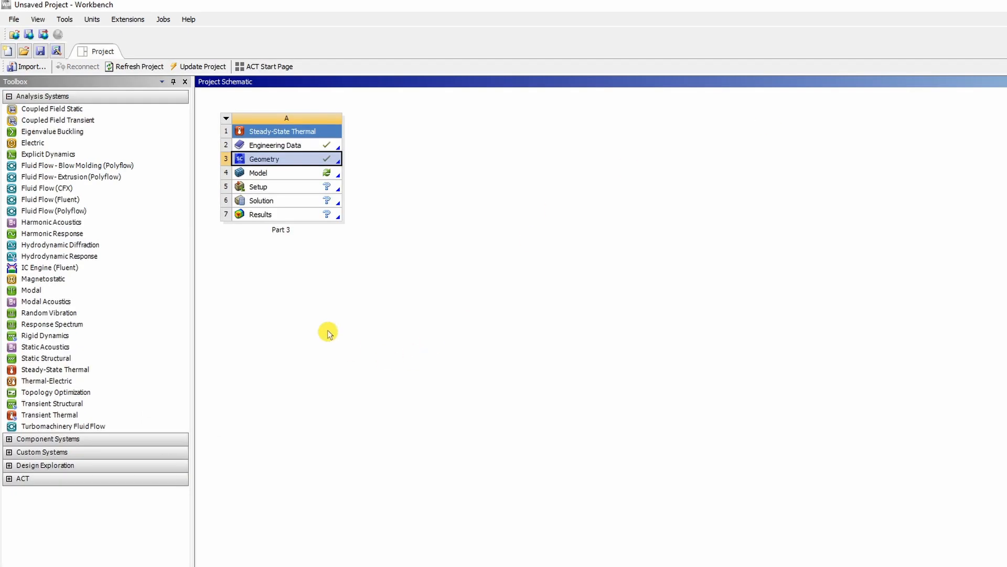
{"action": "double_click", "coordinate": [259, 175]}
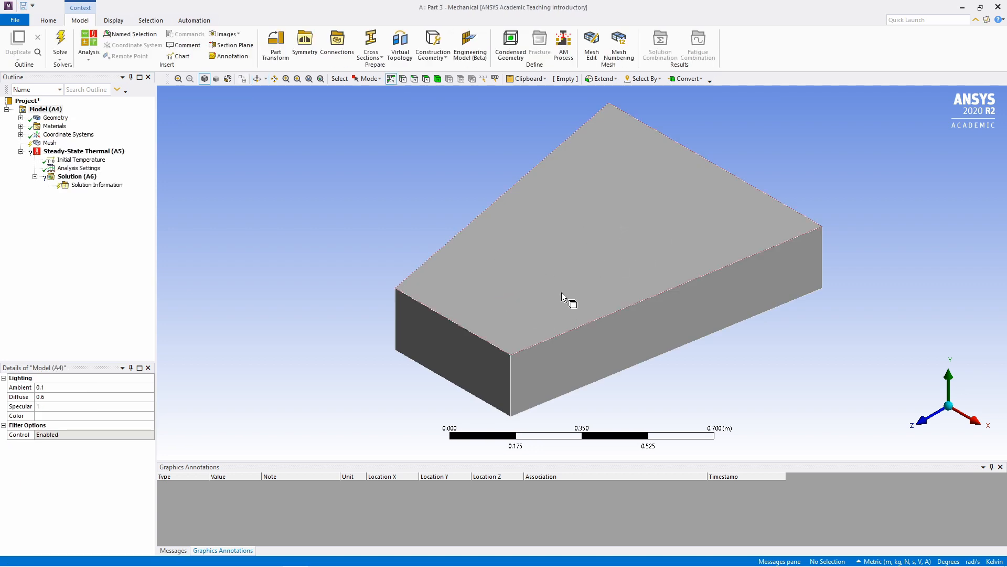
Assign the Gold material to the solid body under Geometry
{"action": "left_click", "coordinate": [21, 119]}
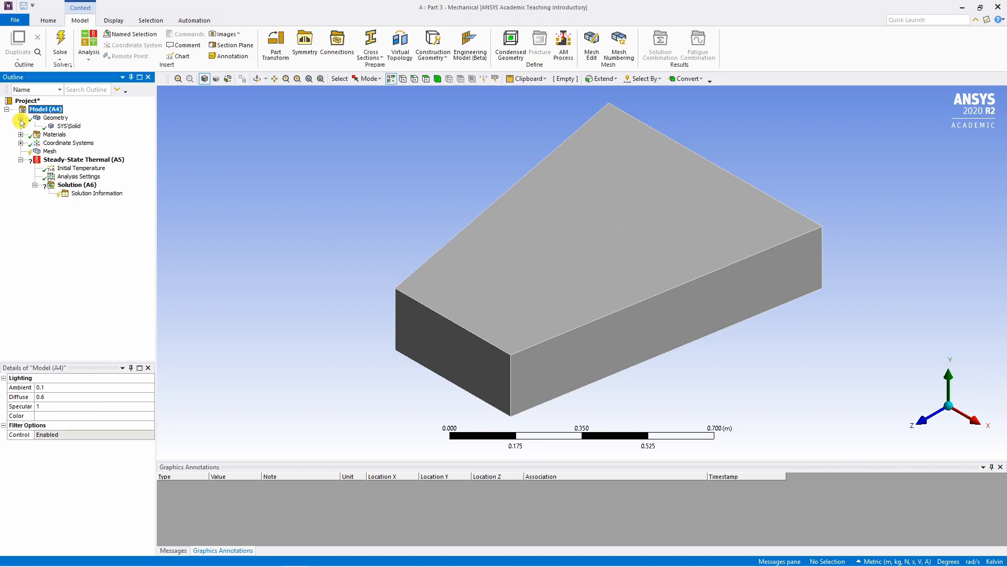
{"action": "left_click", "coordinate": [70, 127]}
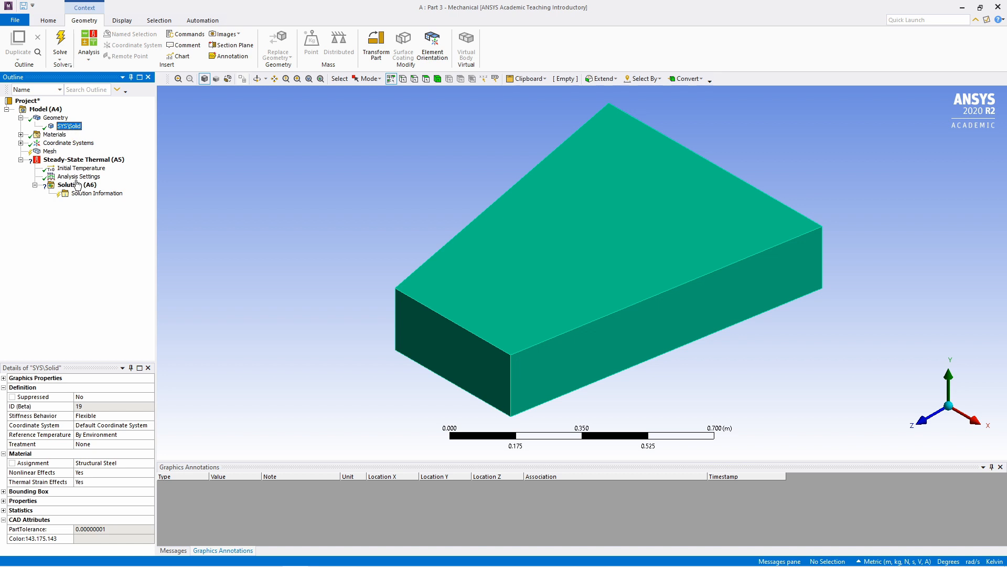
{"action": "left_click", "coordinate": [107, 465]}
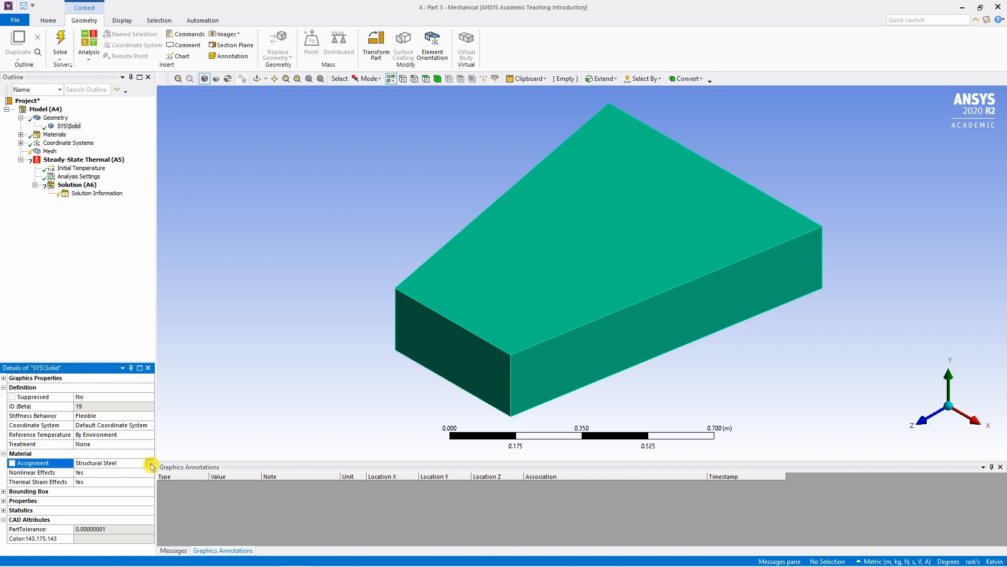
{"action": "left_click", "coordinate": [151, 465]}
{"action": "left_click", "coordinate": [203, 332]}
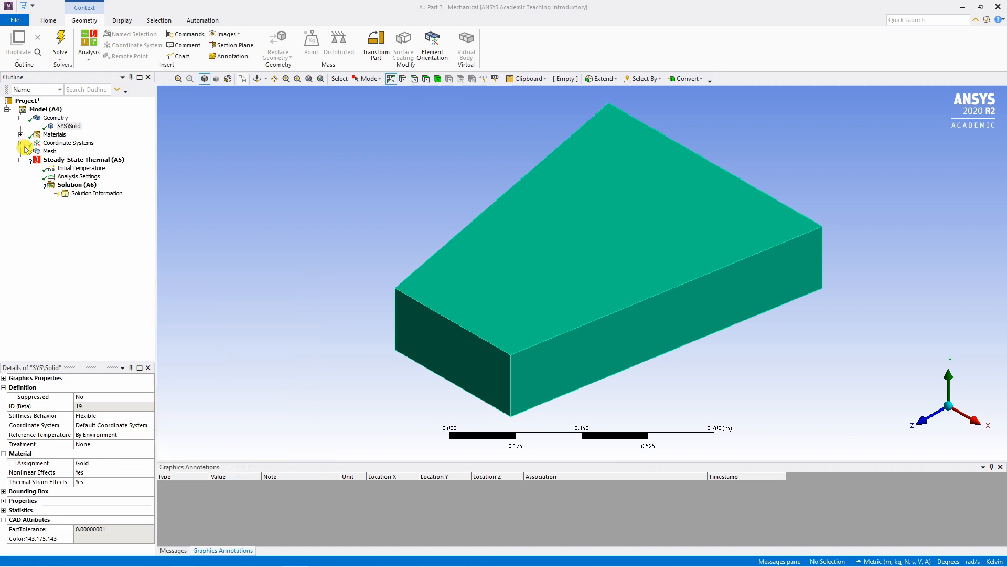
Generate the mesh for the solid with the default settings
{"action": "left_click", "coordinate": [49, 152]}
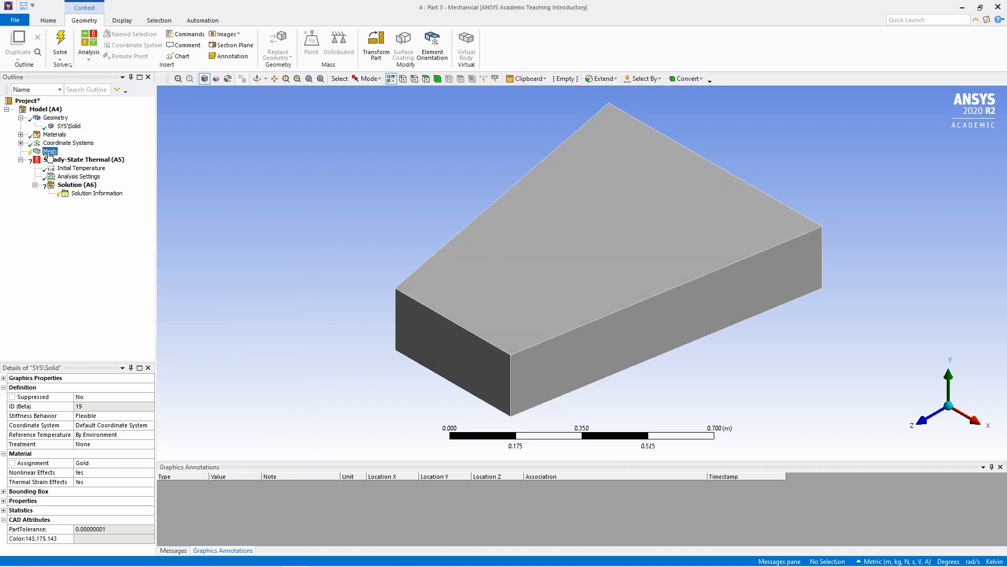
{"action": "left_click", "coordinate": [140, 48]}
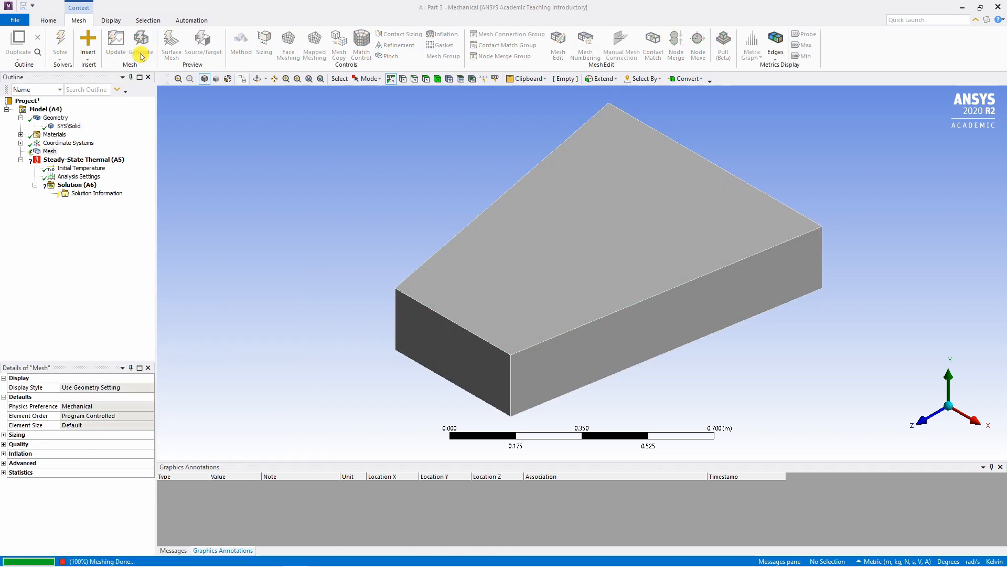
Add a heat flux load to the steady-state thermal analysis, scoped to the block's narrow end face
{"action": "scroll", "coordinate": [556, 254], "scroll_direction": "up", "scroll_amount": 2}
{"action": "scroll", "coordinate": [546, 249], "scroll_direction": "down", "scroll_amount": 3}
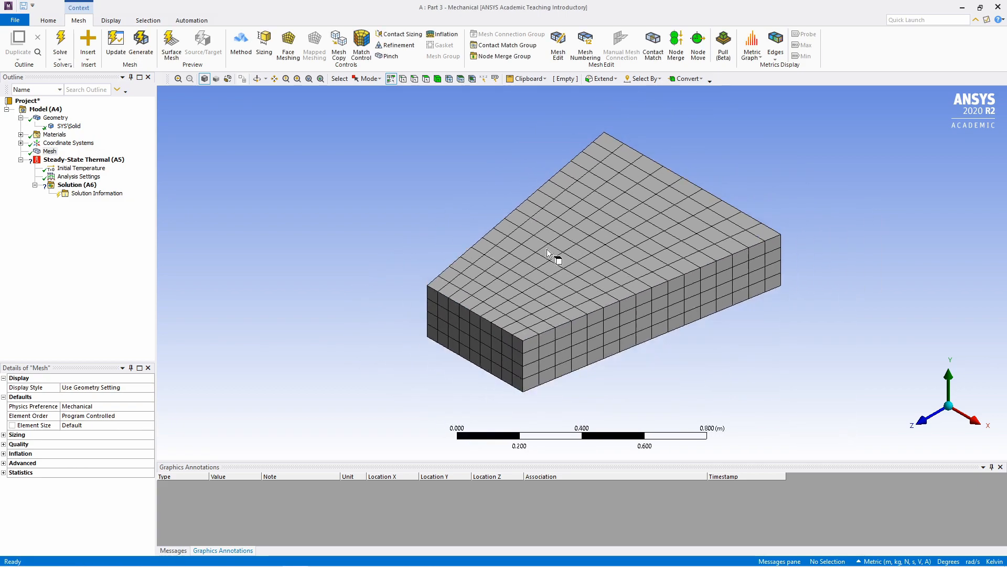
{"action": "middle_click_drag", "start_coordinate": [607, 238], "coordinate": [615, 284]}
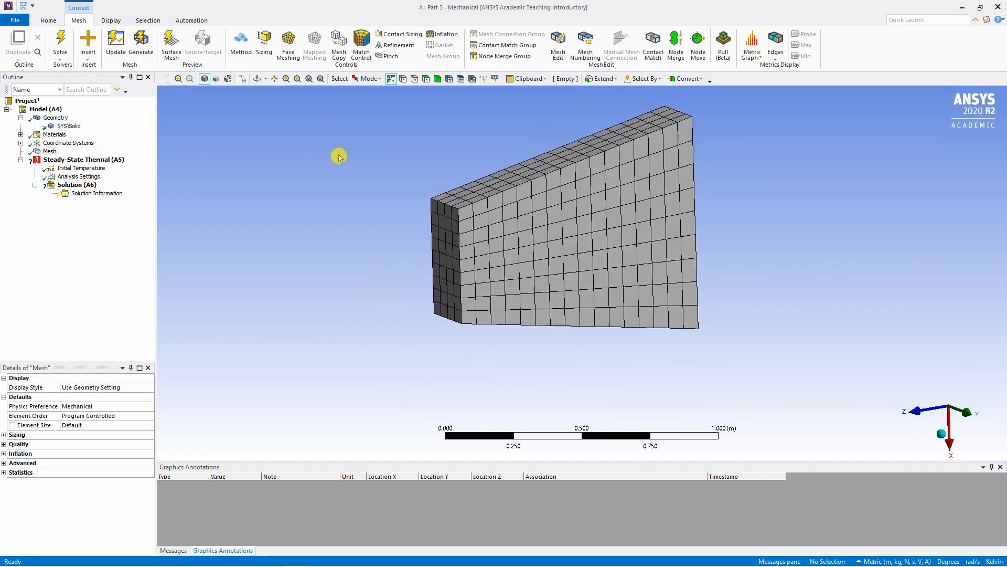
{"action": "left_click", "coordinate": [79, 160]}
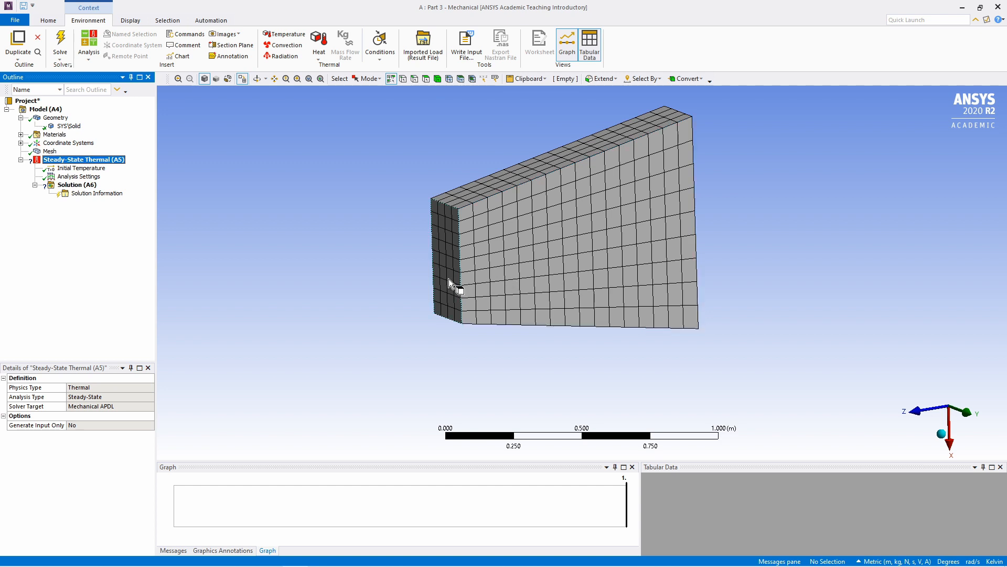
{"action": "scroll", "coordinate": [446, 275], "scroll_direction": "down", "scroll_amount": 3}
{"action": "scroll", "coordinate": [452, 278], "scroll_direction": "up", "scroll_amount": 5}
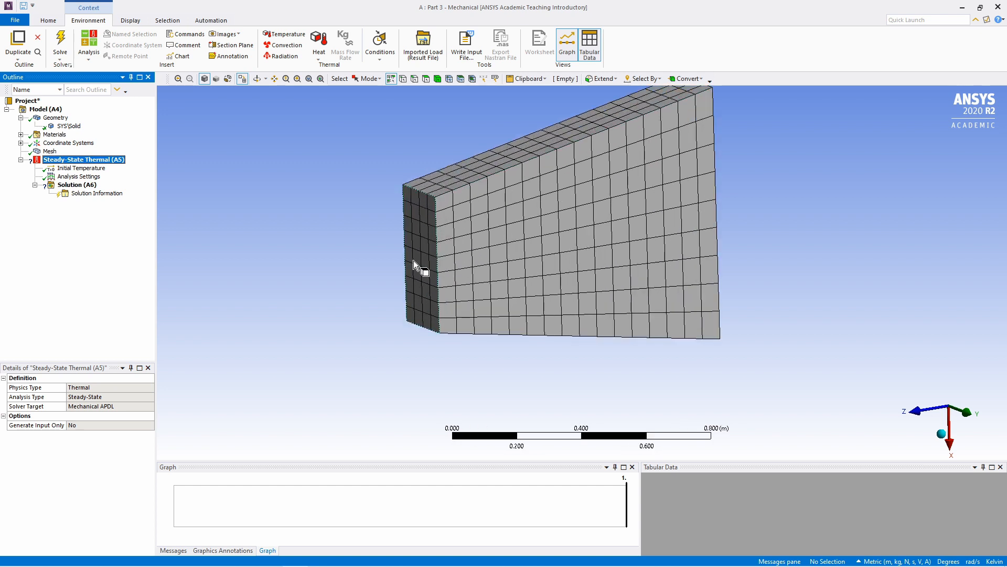
{"action": "left_click", "coordinate": [318, 58]}
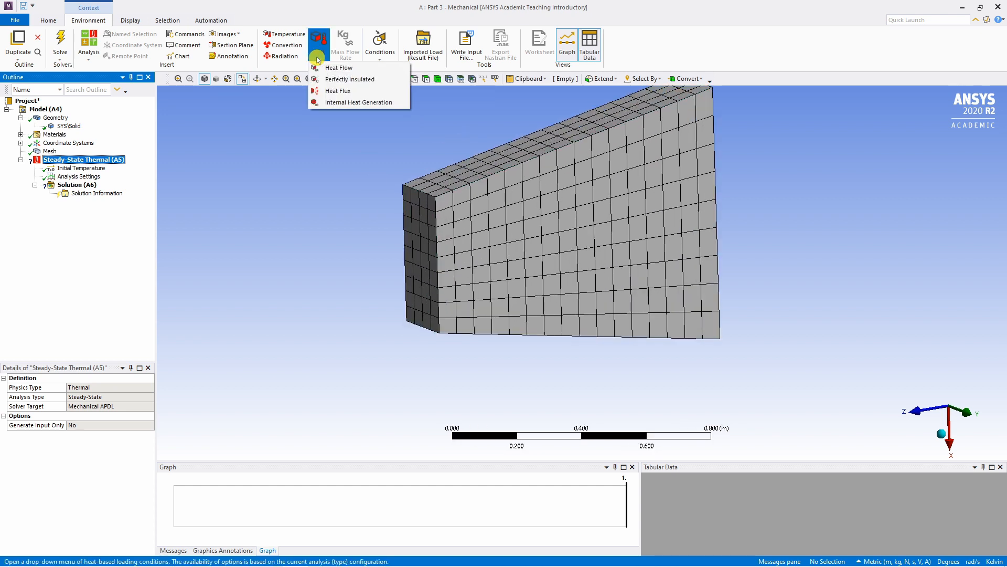
{"action": "left_click", "coordinate": [331, 91]}
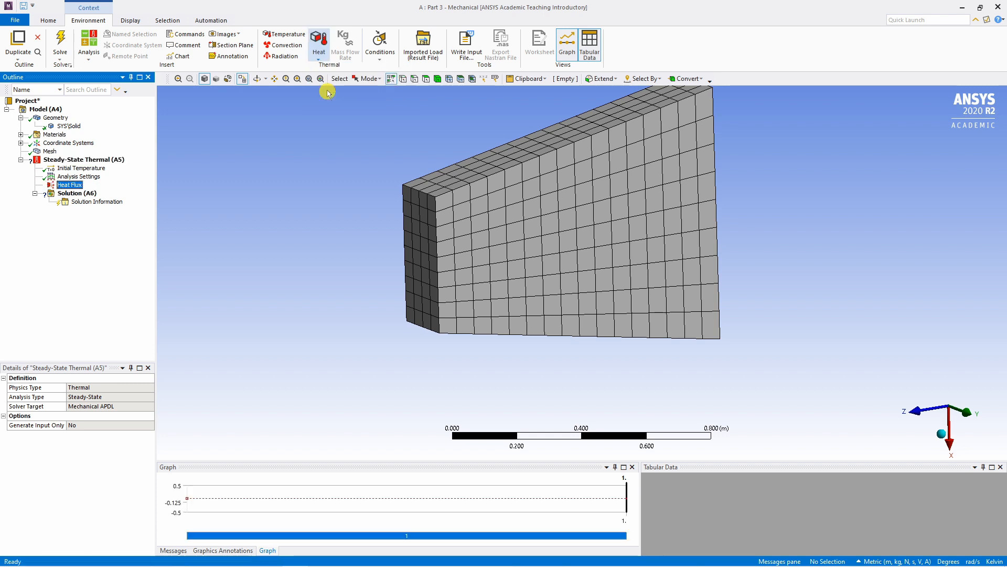
{"action": "left_click", "coordinate": [420, 264]}
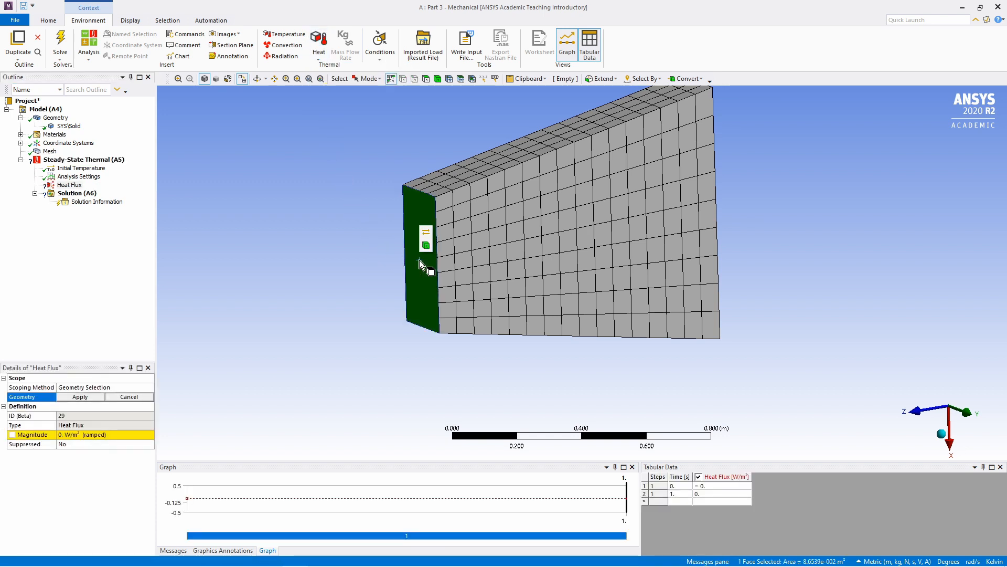
{"action": "left_click", "coordinate": [81, 399]}
Set the heat flux magnitude to 50000 W/m²
{"action": "left_click", "coordinate": [75, 435]}
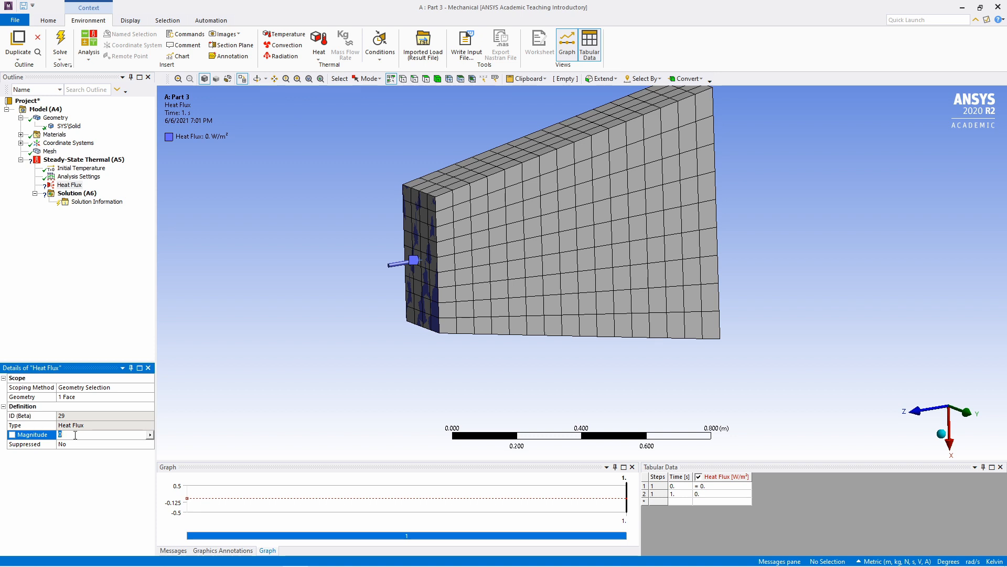
{"action": "type", "text": "50000"}
{"action": "key", "text": "Return"}
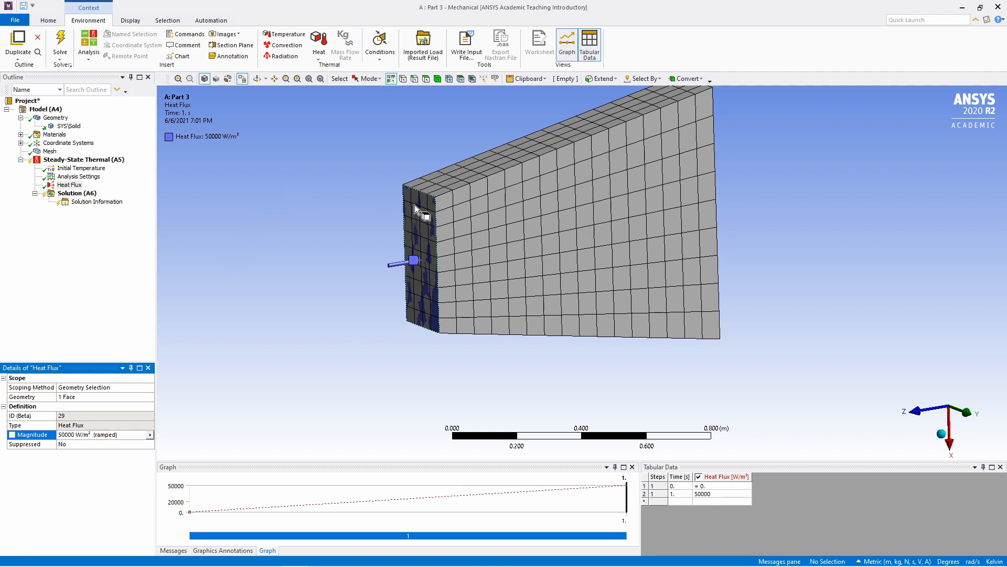
Apply a temperature boundary condition of 300 K to the block's wide end face
{"action": "middle_click_drag", "start_coordinate": [616, 286], "coordinate": [448, 263]}
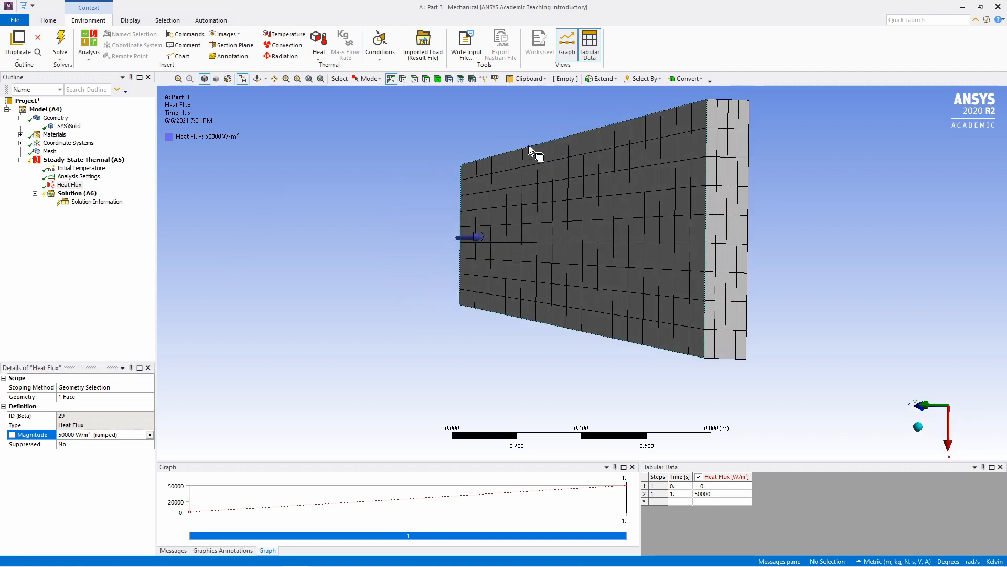
{"action": "left_click", "coordinate": [283, 38]}
{"action": "left_click", "coordinate": [718, 230]}
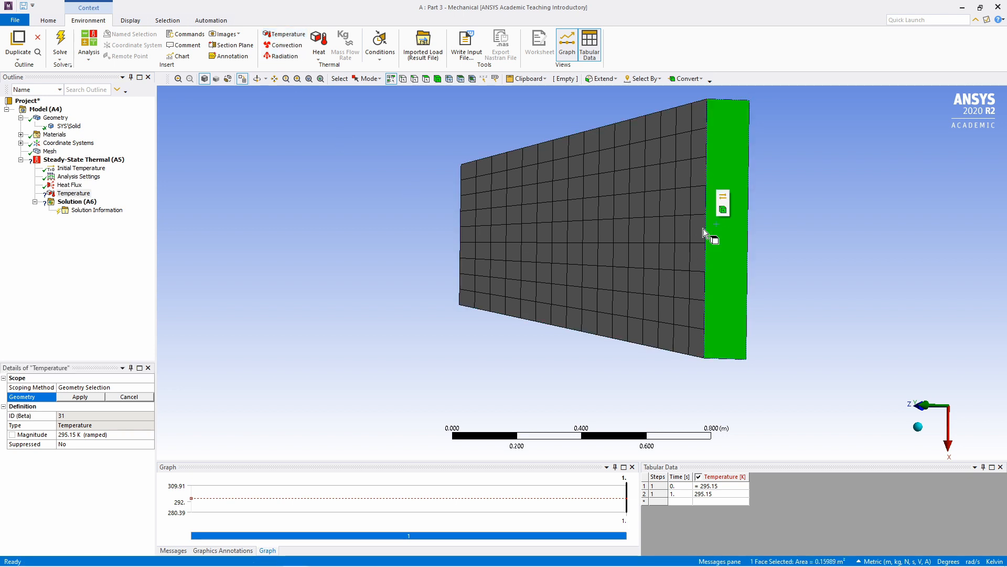
{"action": "left_click", "coordinate": [79, 397]}
{"action": "left_click", "coordinate": [79, 434]}
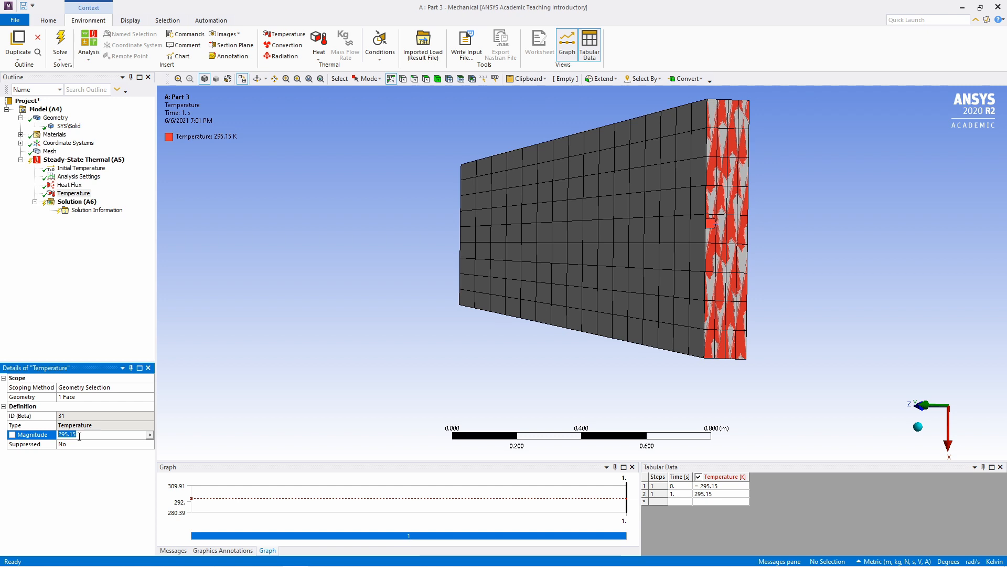
{"action": "key", "text": "Return"}
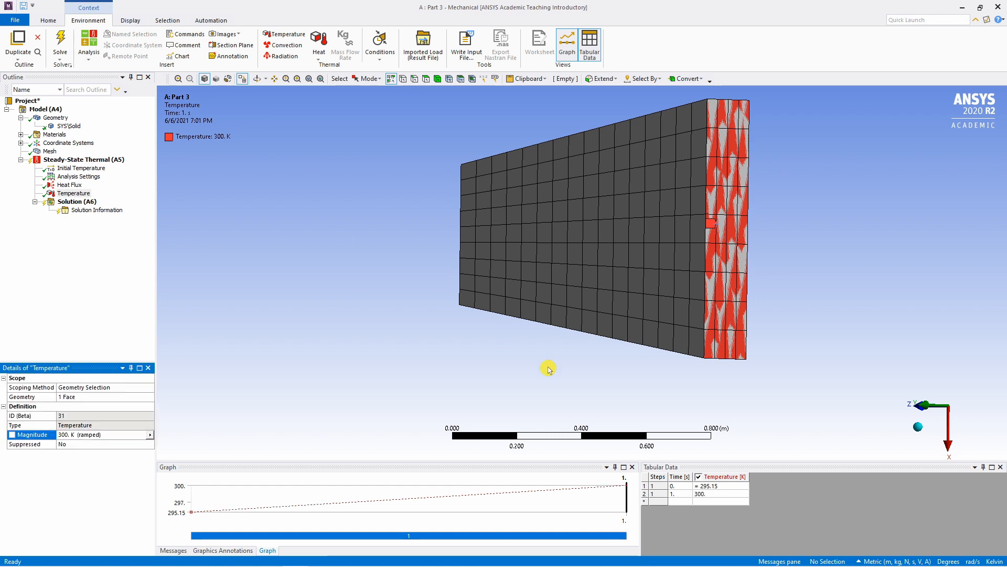
Apply convection to the large trapezoidal face with a film coefficient of 500 W/m²·K and an ambient temperature of 298 K
{"action": "left_click", "coordinate": [292, 47]}
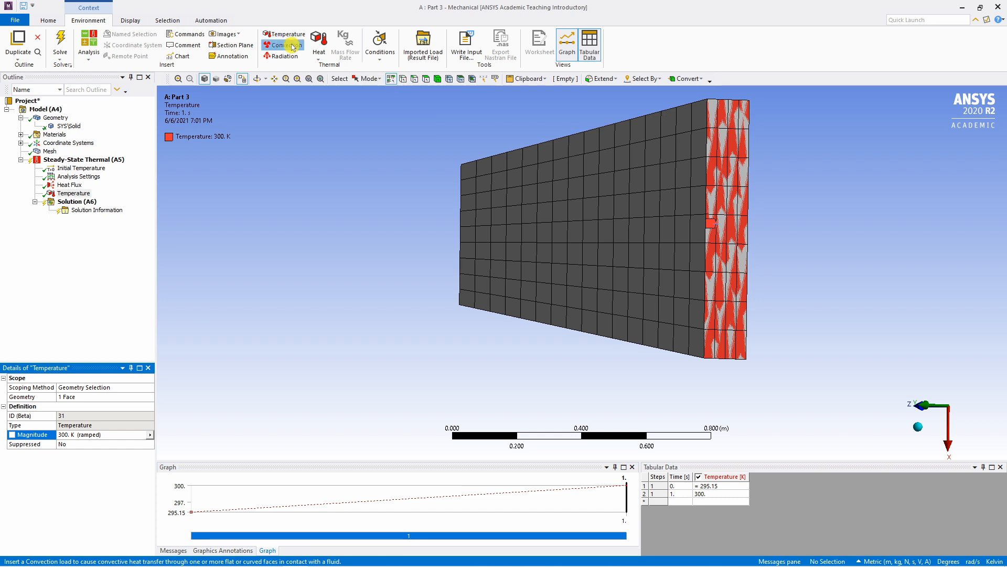
{"action": "left_click", "coordinate": [591, 258]}
{"action": "left_click", "coordinate": [93, 397]}
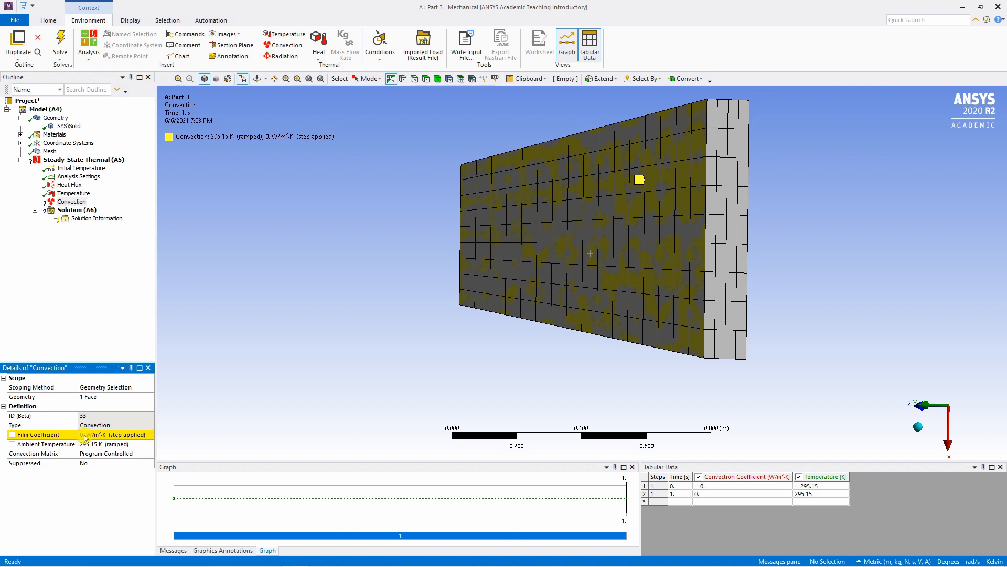
{"action": "left_click", "coordinate": [85, 435]}
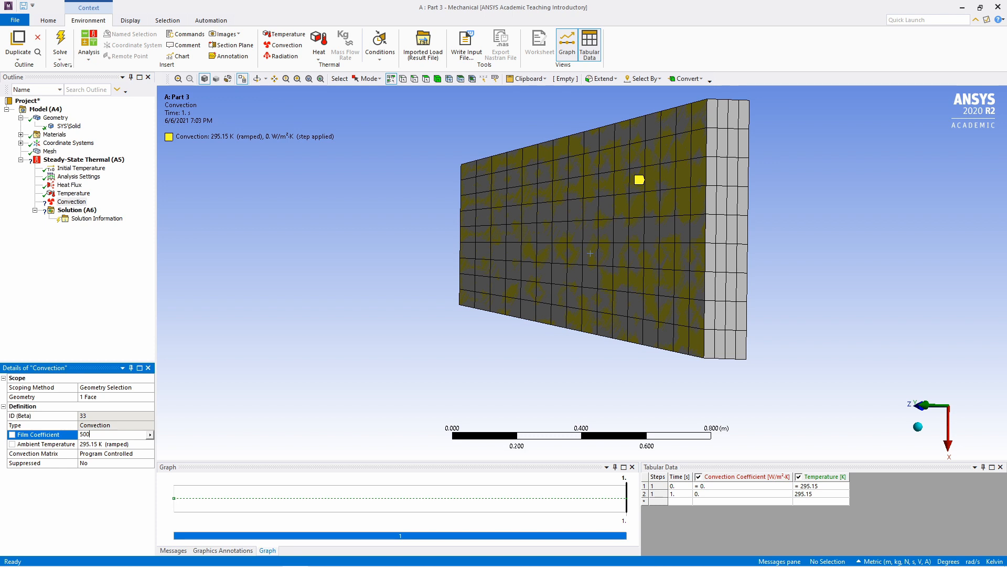
{"action": "left_click", "coordinate": [91, 445]}
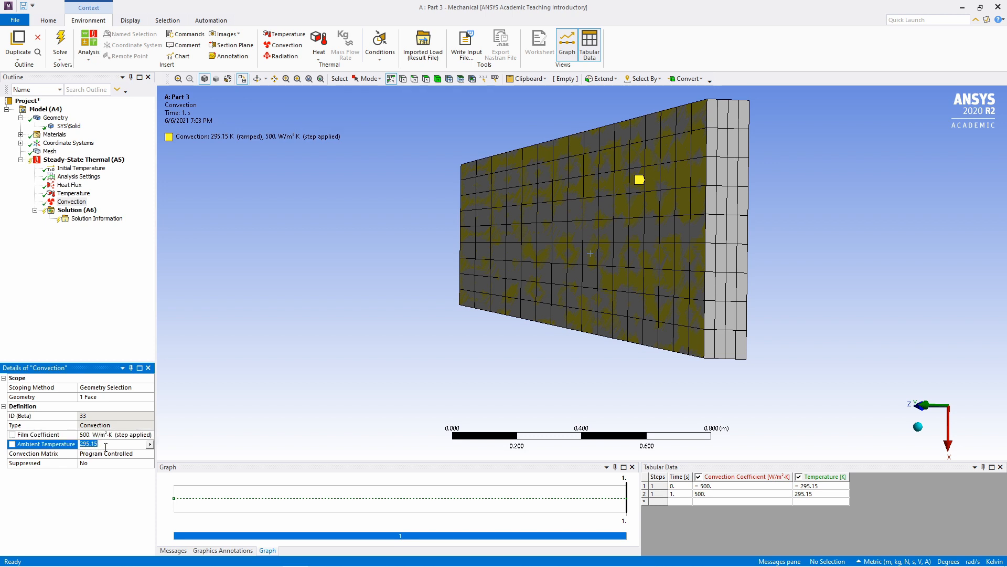
{"action": "type", "text": "298"}
{"action": "key", "text": "Return"}
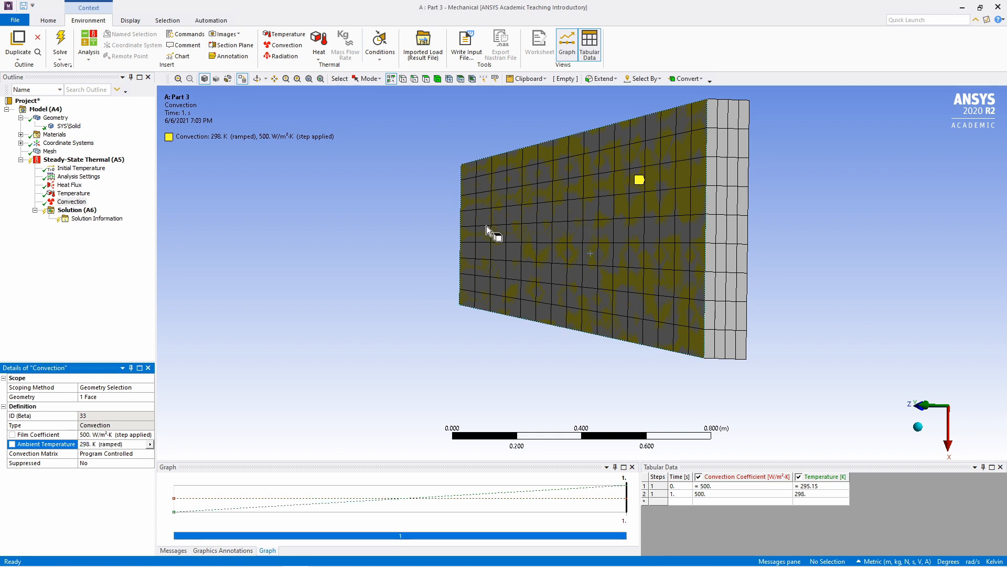
Review the initial temperature and the number of steps, current step and end time in the analysis settings
{"action": "left_click", "coordinate": [72, 168]}
{"action": "left_click", "coordinate": [102, 396]}
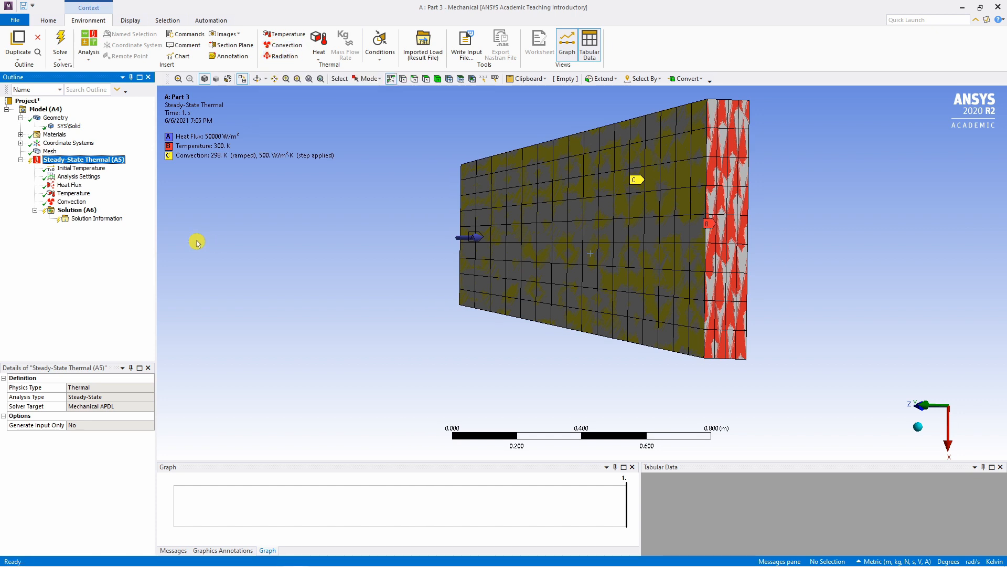
{"action": "left_click", "coordinate": [78, 177]}
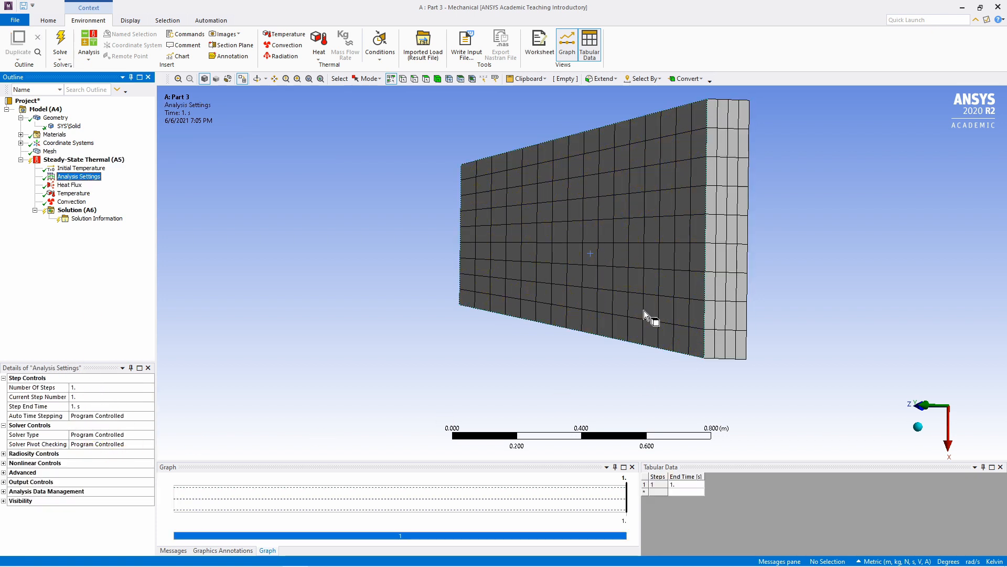
{"action": "left_click", "coordinate": [92, 406]}
{"action": "left_click", "coordinate": [93, 388]}
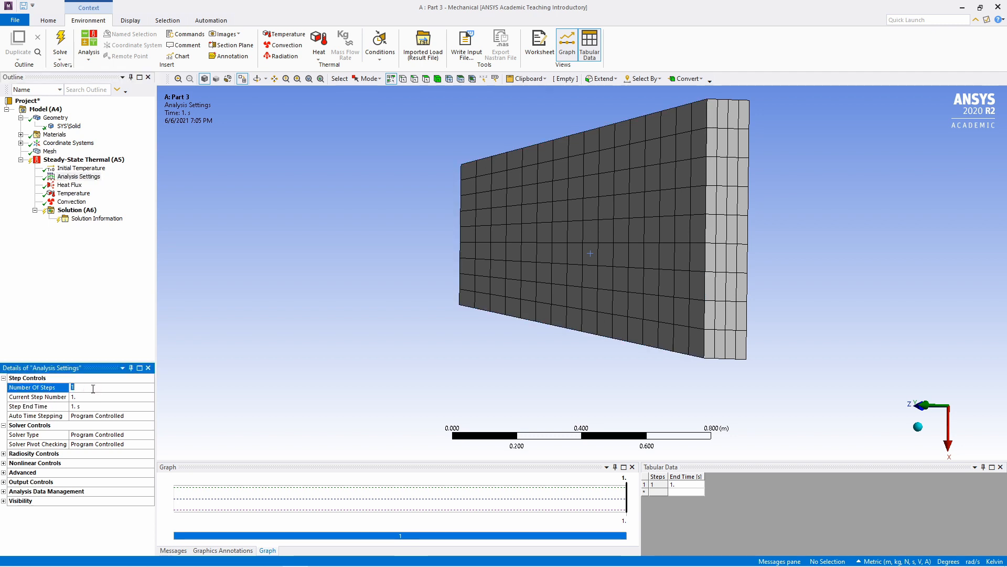
{"action": "left_click", "coordinate": [92, 398]}
{"action": "left_click", "coordinate": [103, 406]}
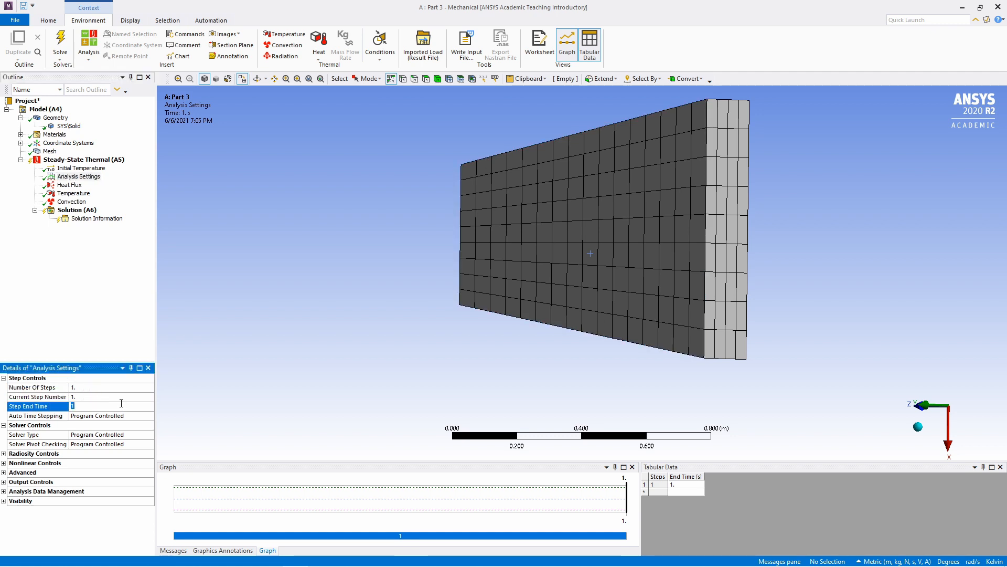
Add a thermal Temperature result to the solution
{"action": "left_click", "coordinate": [76, 210]}
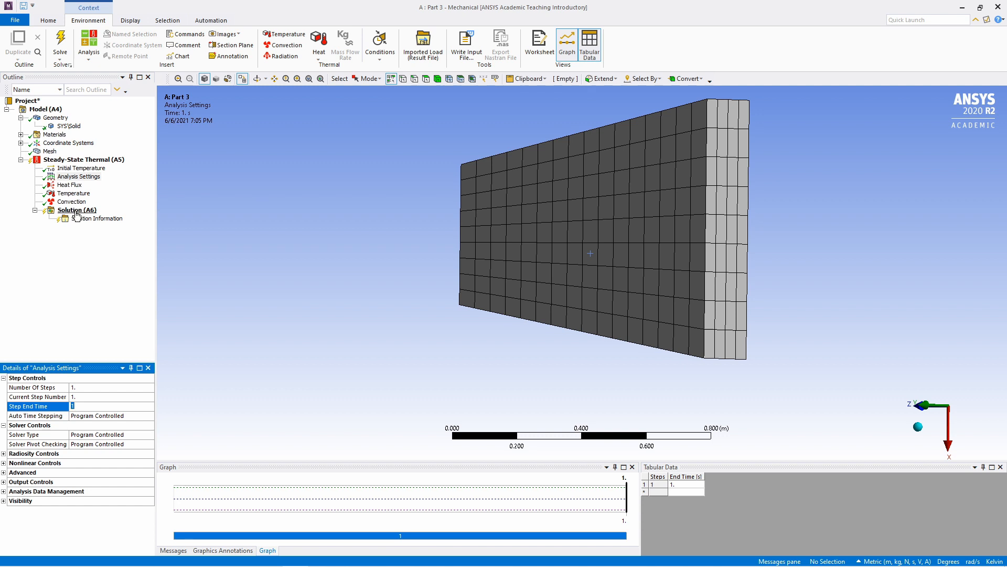
{"action": "right_click", "coordinate": [84, 212]}
{"action": "mouse_move", "coordinate": [105, 216]}
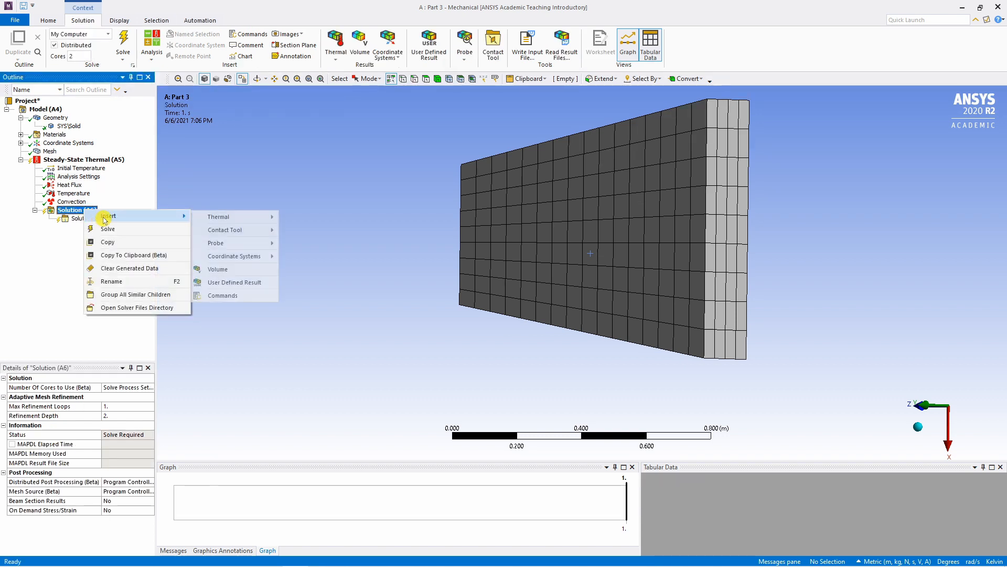
{"action": "mouse_move", "coordinate": [226, 219]}
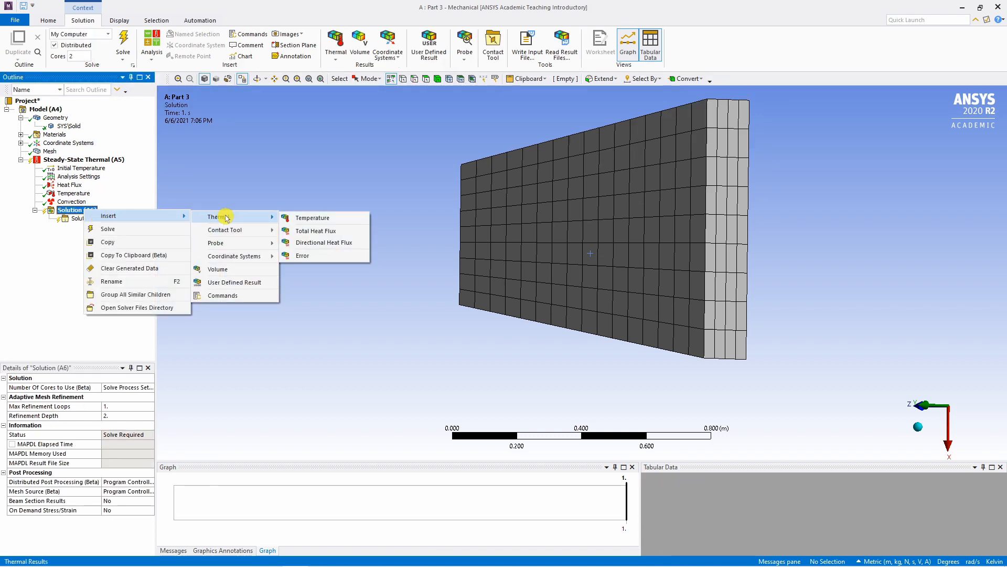
{"action": "left_click", "coordinate": [302, 218]}
Add a Total Heat Flux result to the solution and solve the analysis
{"action": "right_click", "coordinate": [86, 212]}
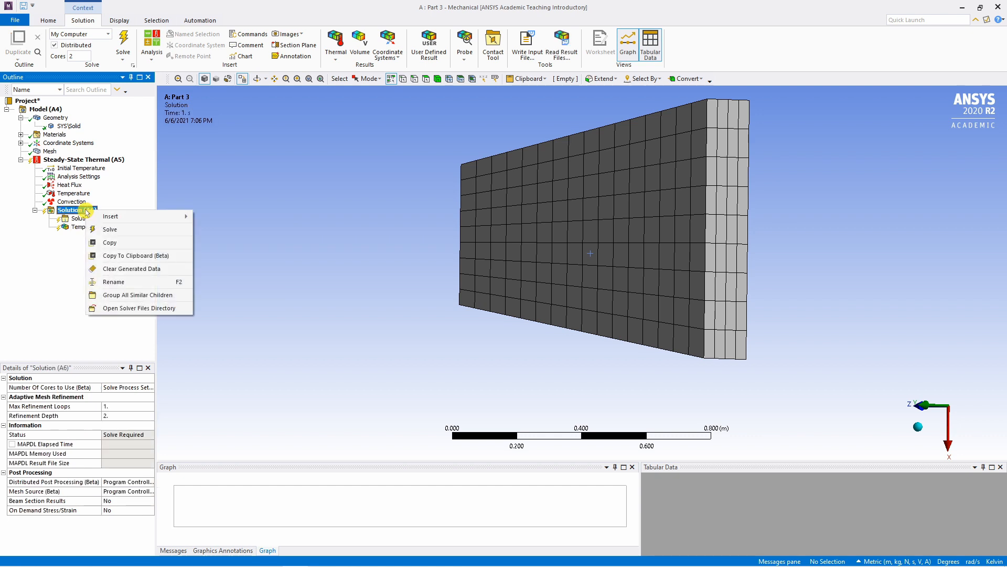
{"action": "mouse_move", "coordinate": [128, 215]}
{"action": "mouse_move", "coordinate": [232, 220]}
{"action": "left_click", "coordinate": [308, 231]}
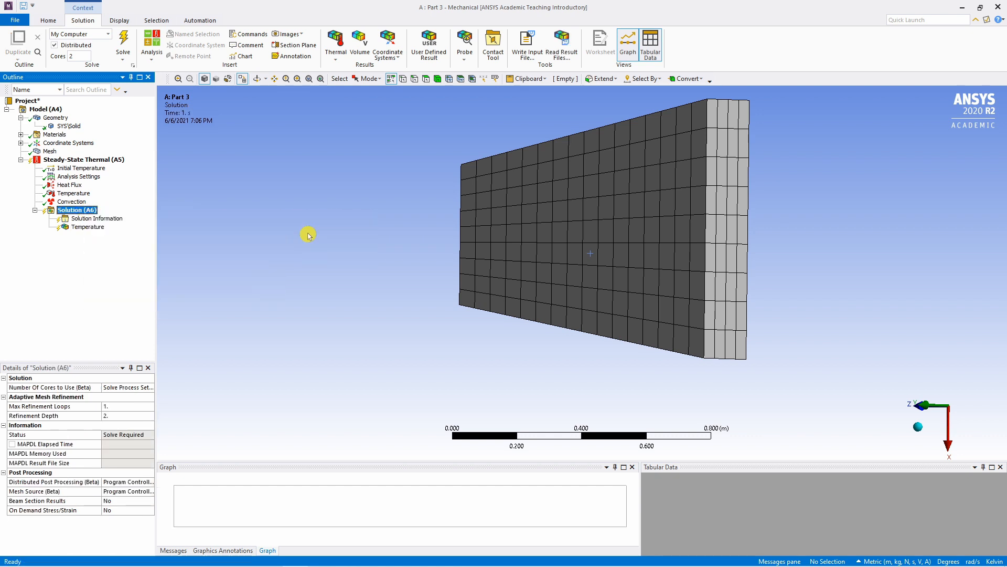
{"action": "left_click", "coordinate": [123, 42]}
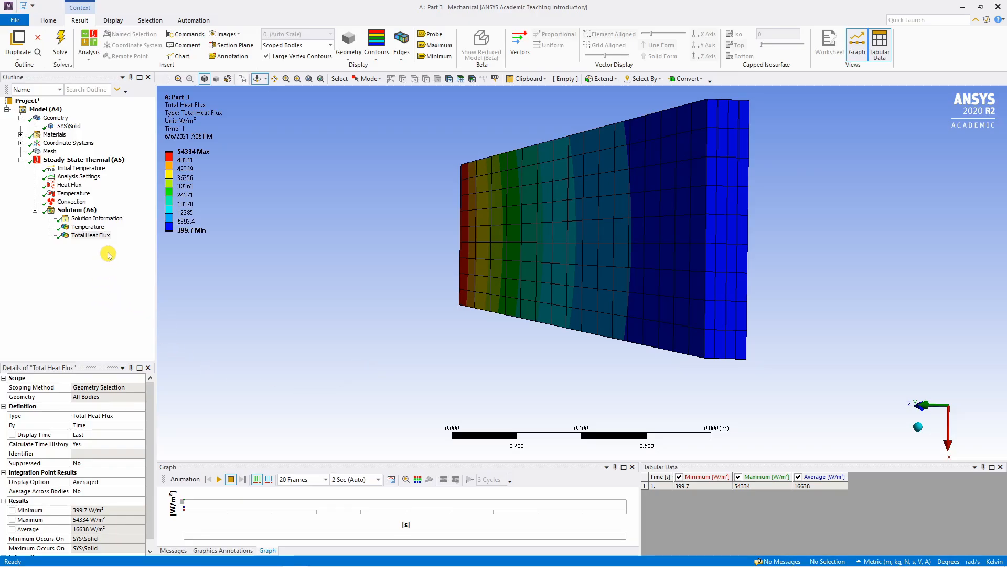
Examine the temperature contours from several sides of the block, and the total heat flux result
{"action": "left_click", "coordinate": [87, 226]}
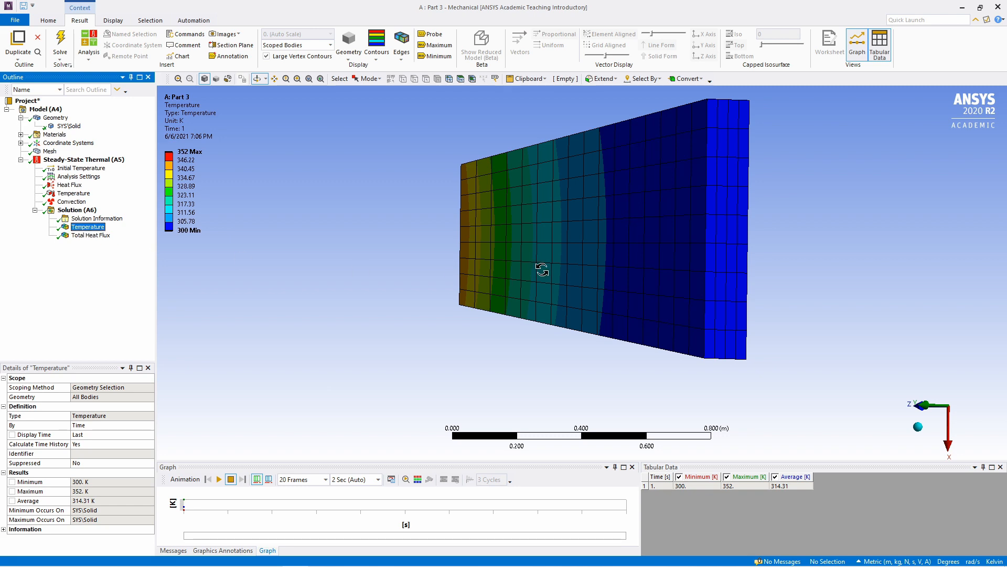
{"action": "left_click_drag", "start_coordinate": [544, 252], "coordinate": [515, 386]}
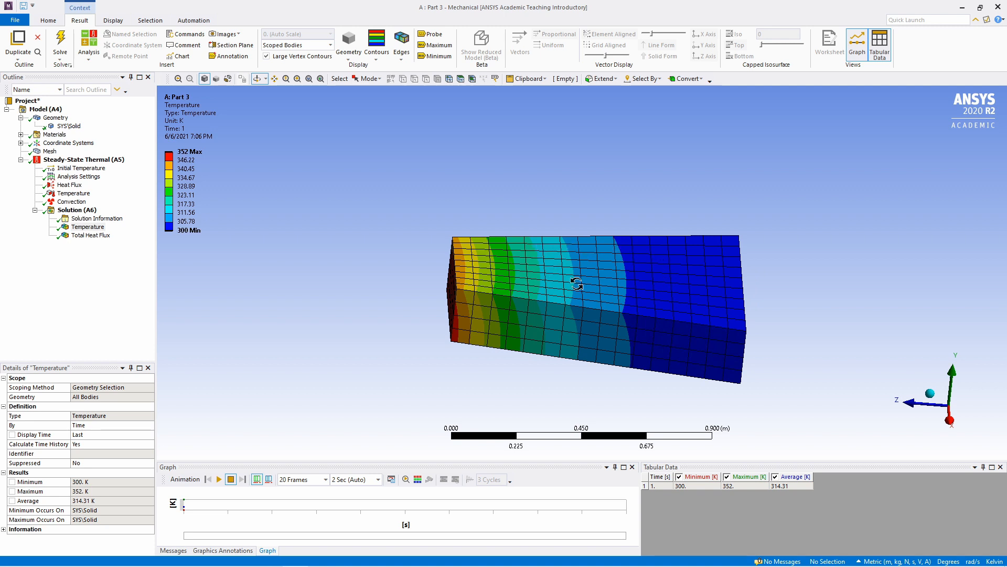
{"action": "scroll", "coordinate": [448, 344], "scroll_direction": "up", "scroll_amount": 2}
{"action": "scroll", "coordinate": [401, 358], "scroll_direction": "up", "scroll_amount": 1}
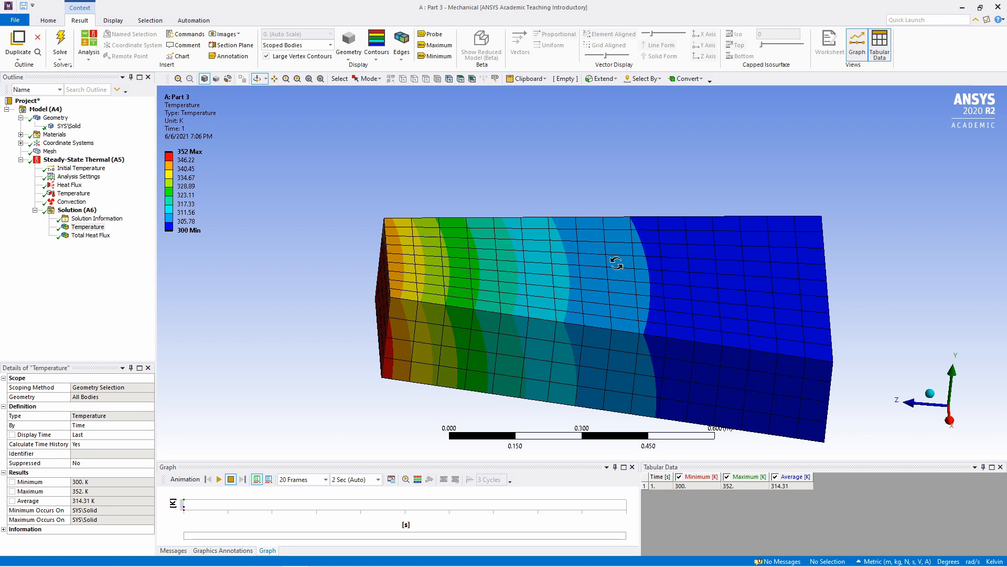
{"action": "left_click_drag", "start_coordinate": [587, 310], "coordinate": [573, 284]}
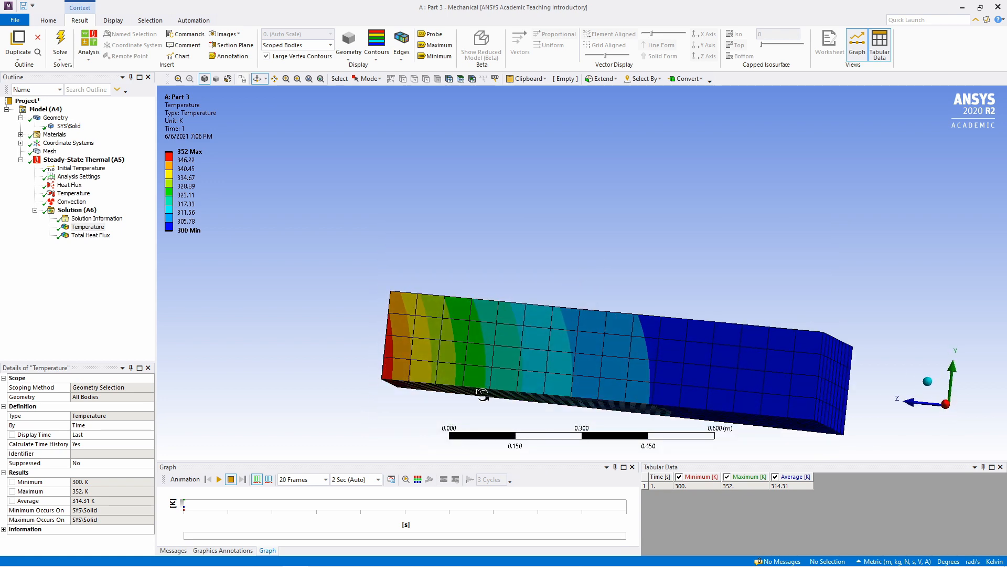
{"action": "left_click_drag", "start_coordinate": [586, 238], "coordinate": [569, 304]}
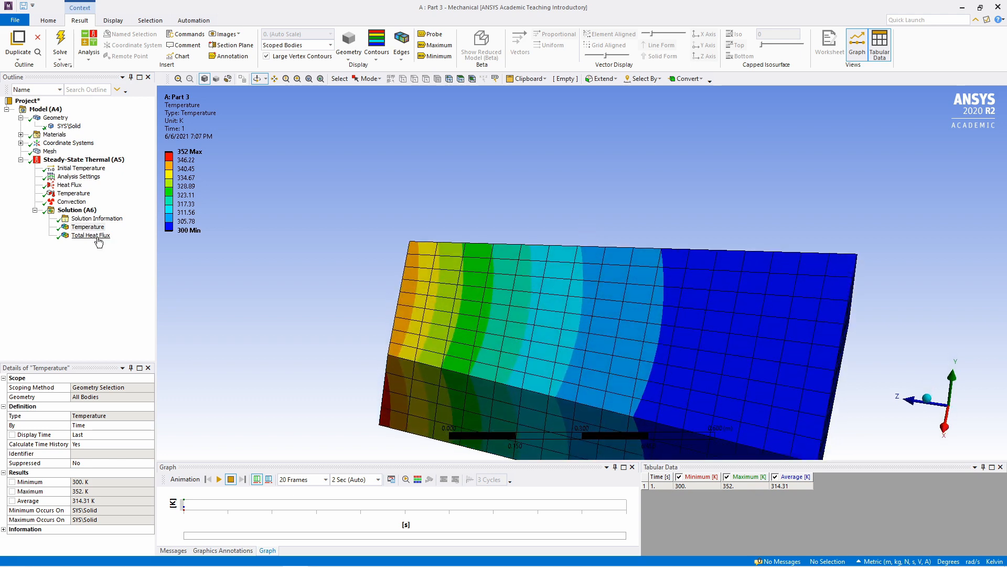
{"action": "left_click", "coordinate": [96, 236]}
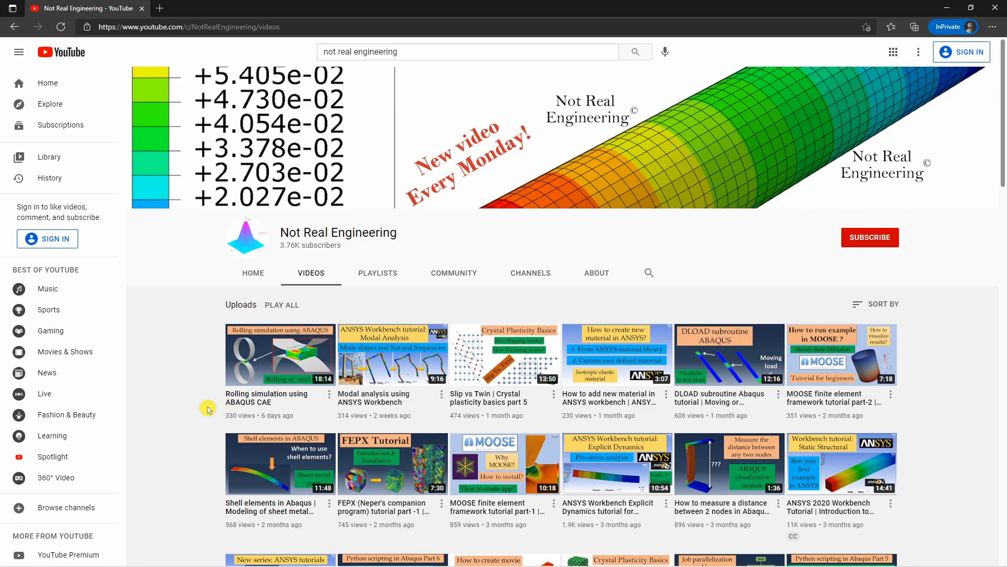
Browse the uploaded videos and the playlists of the Not Real Engineering channel on YouTube
{"action": "scroll", "coordinate": [207, 409], "scroll_direction": "down", "scroll_amount": 9}
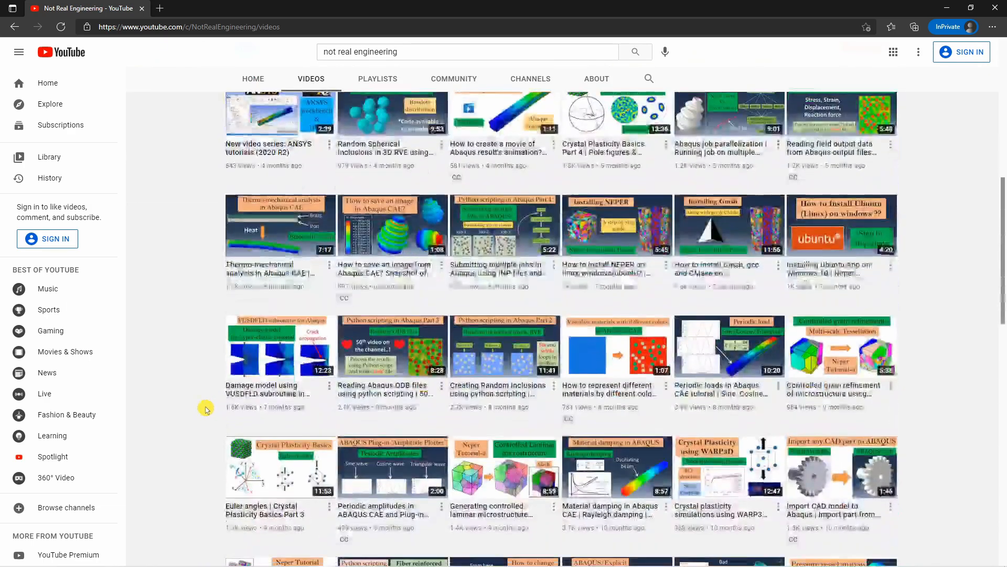
{"action": "scroll", "coordinate": [206, 409], "scroll_direction": "down", "scroll_amount": 2}
{"action": "scroll", "coordinate": [206, 408], "scroll_direction": "up", "scroll_amount": 10}
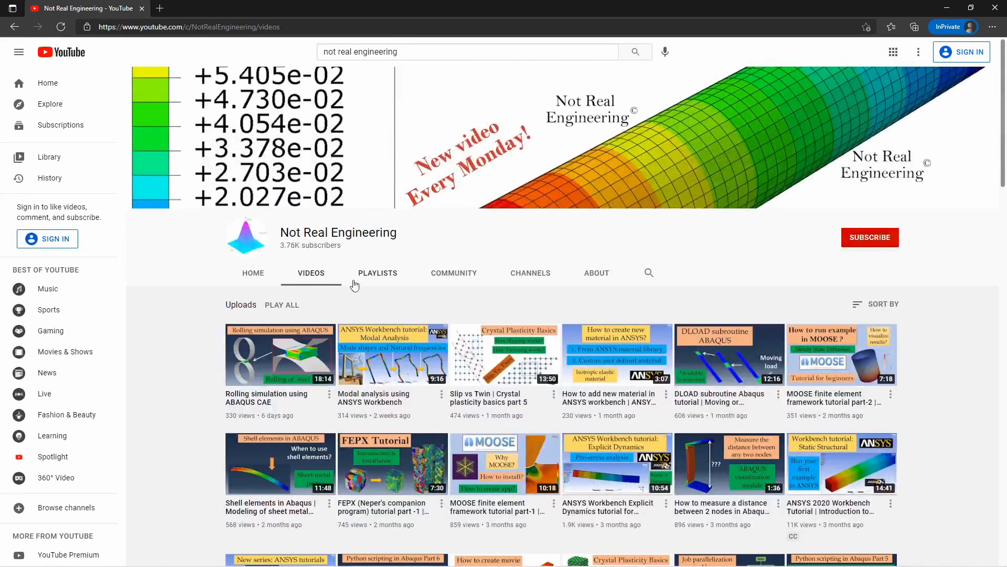
{"action": "left_click", "coordinate": [379, 273]}
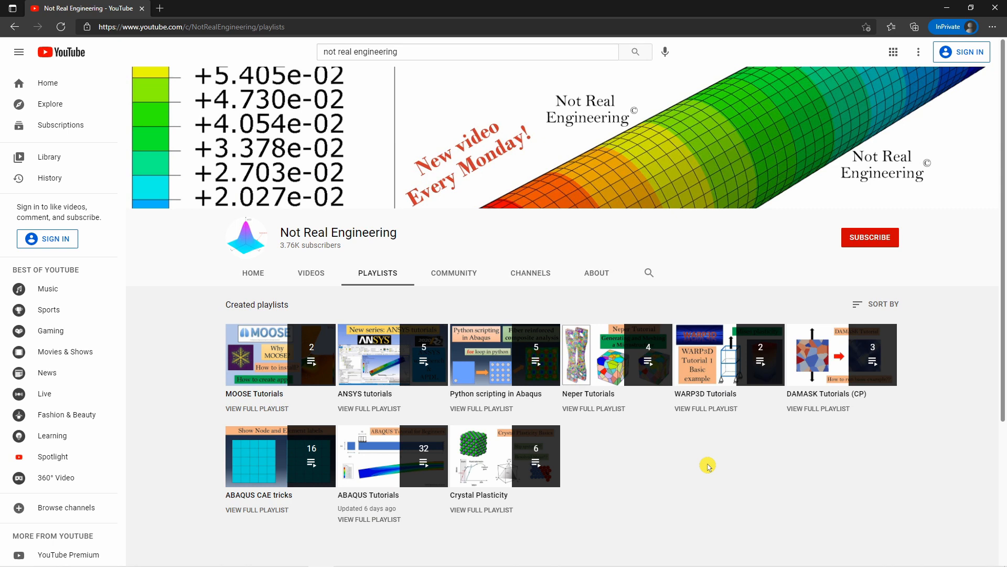
{"action": "left_click", "coordinate": [306, 279]}
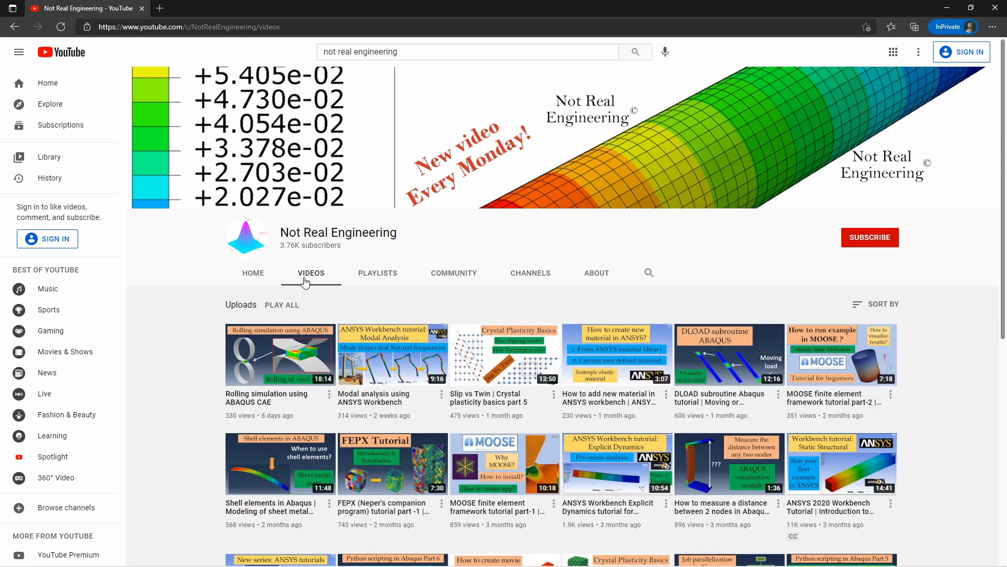